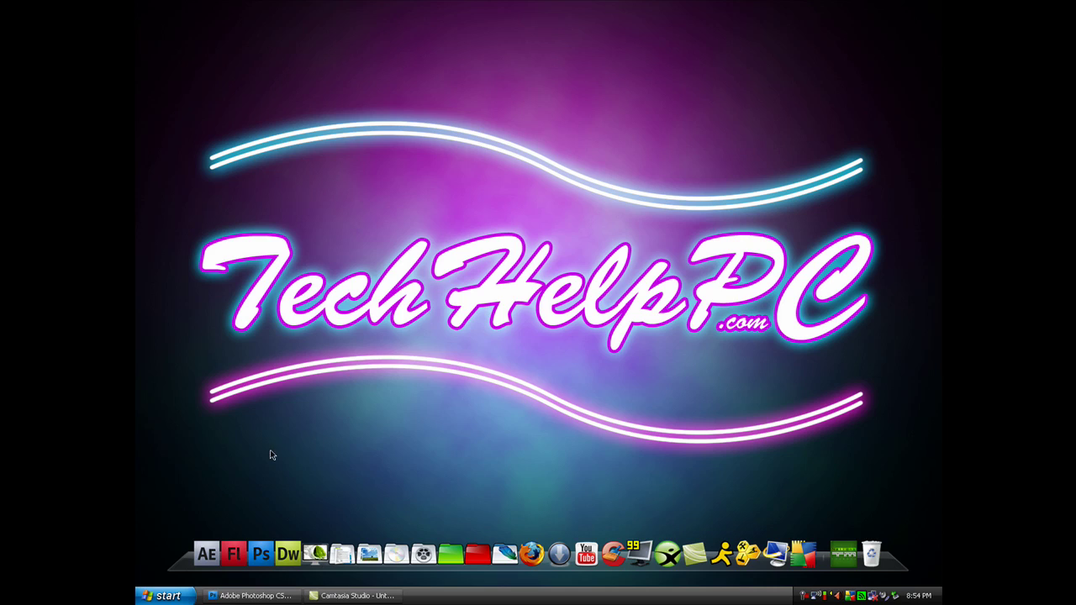
Step: Restore the minimized Photoshop CS4 window from the Windows XP taskbar
left_click(252, 595)
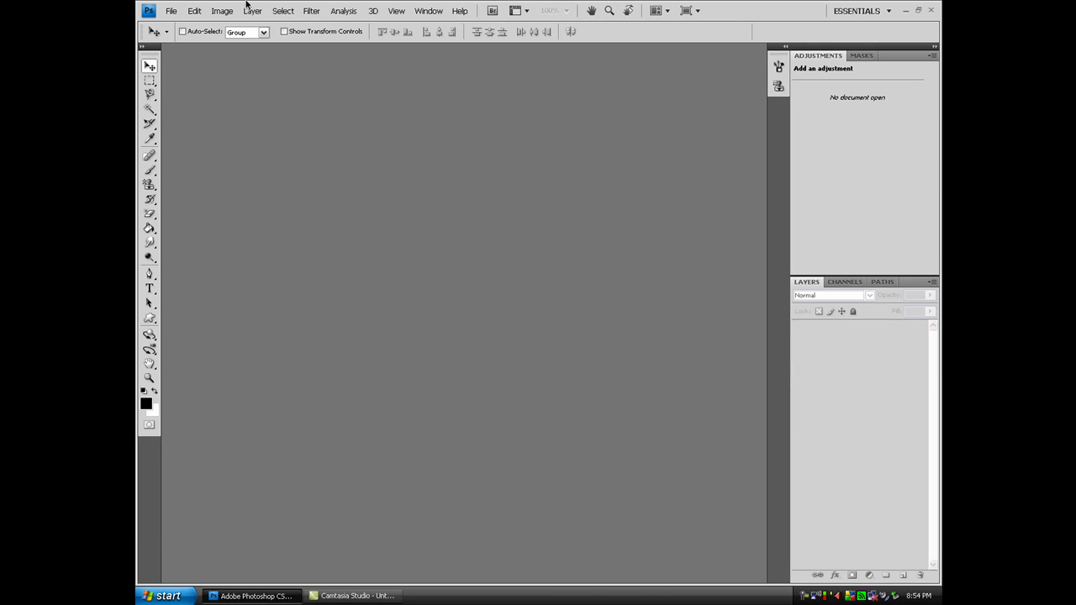
Step: Create a 500 × 500 px, 72 ppi document in RGB Color with a white background
left_click(173, 11)
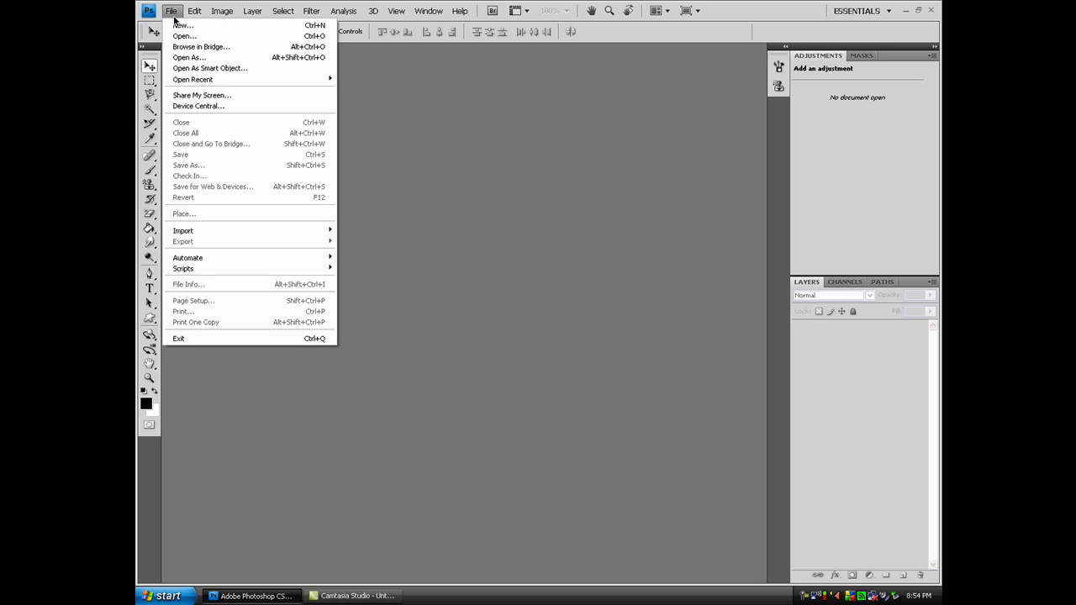
left_click(207, 26)
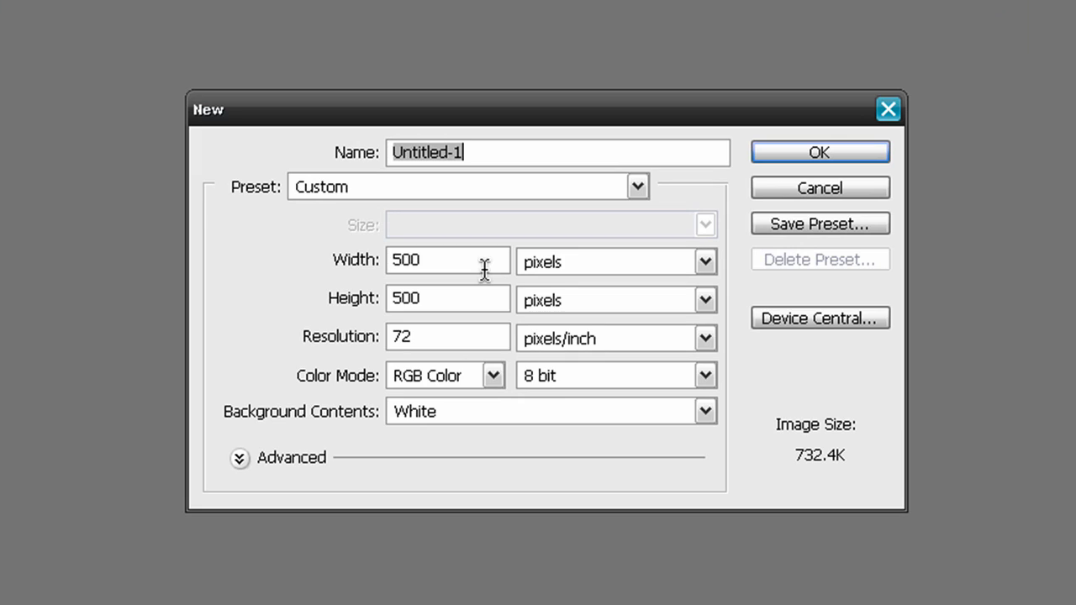
left_click_drag(464, 268, 376, 268)
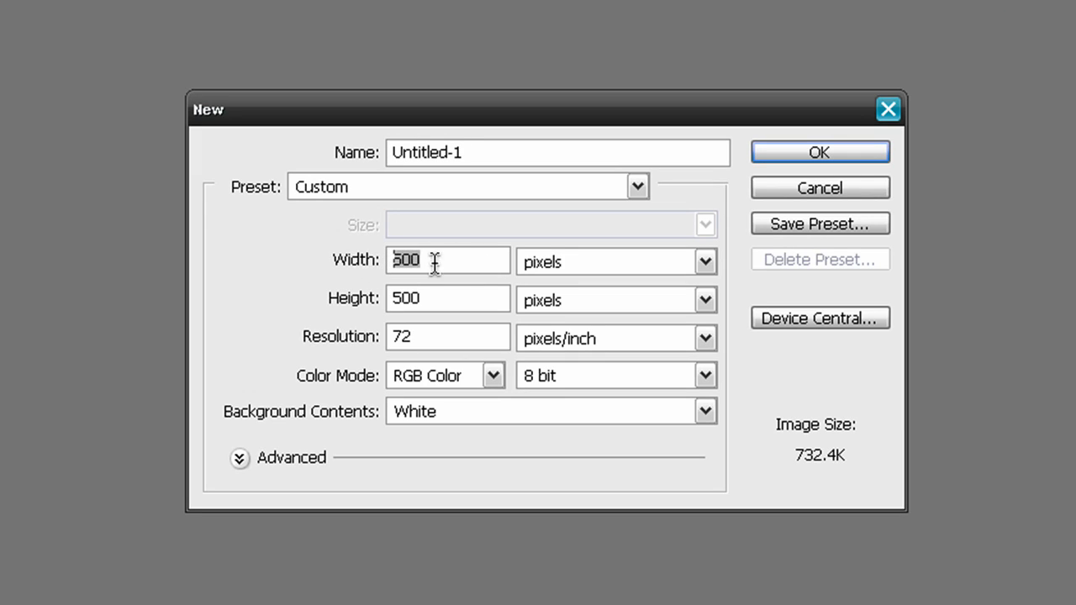
key("Tab")
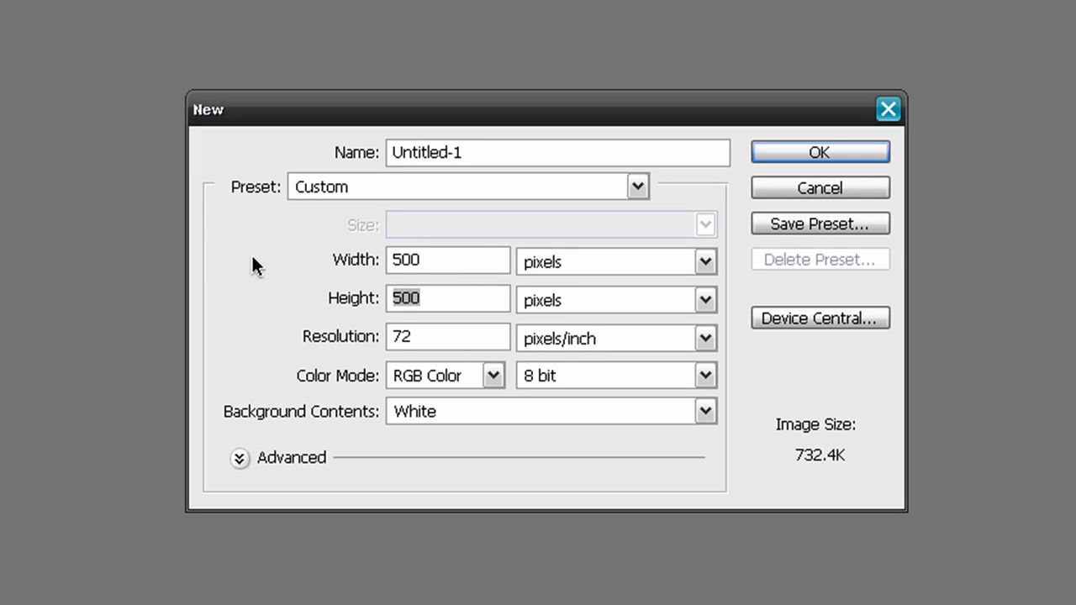
left_click_drag(412, 328, 327, 331)
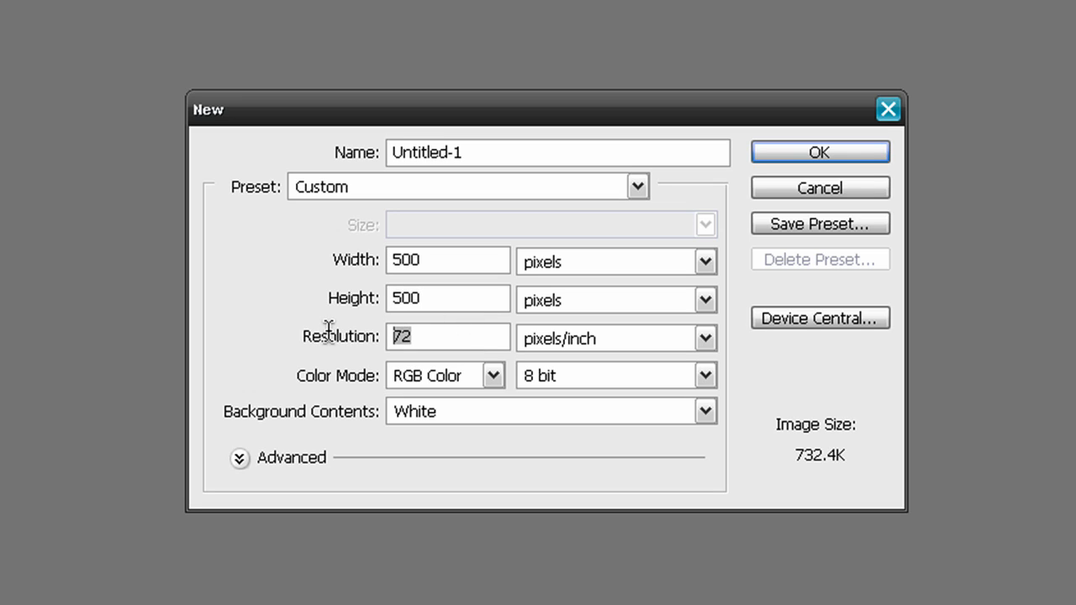
left_click(430, 376)
left_click(430, 376)
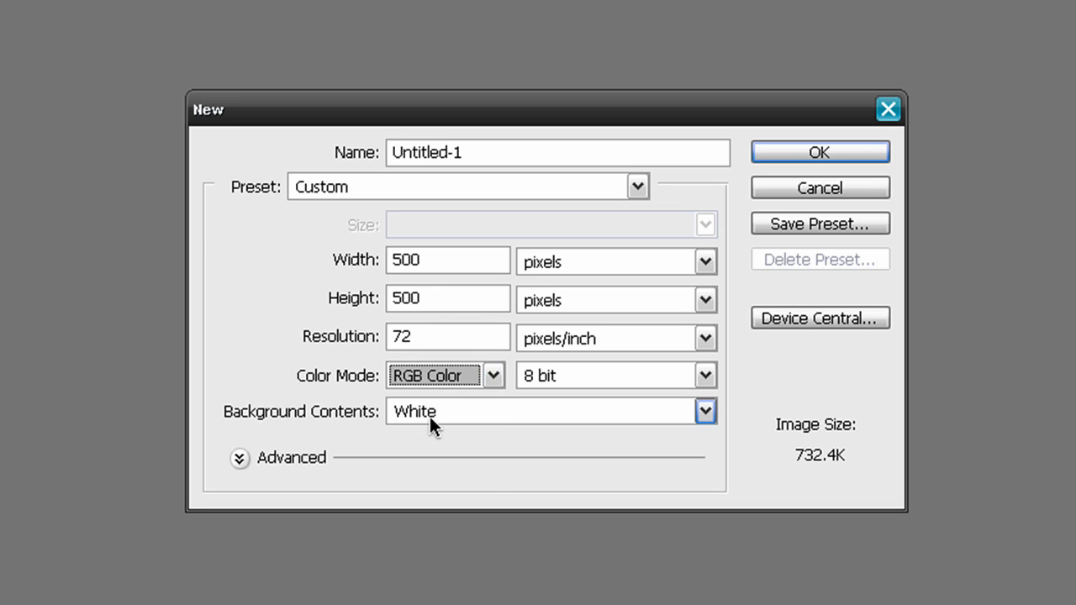
left_click(782, 149)
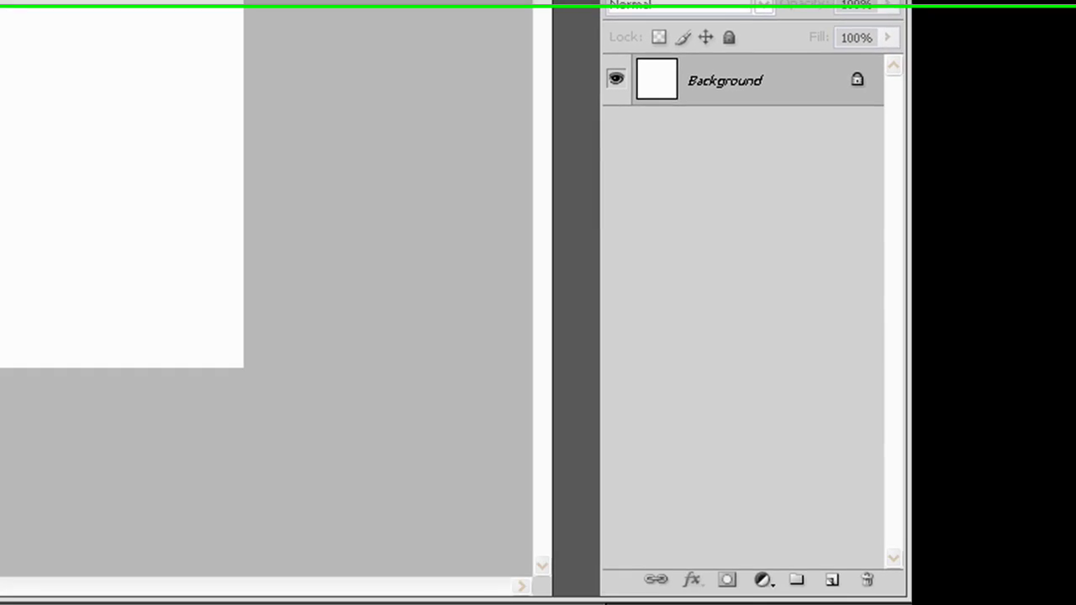
Step: Unlock the Background as Layer 0, add an empty Layer 1 above it, and keep Layer 1 selected
double_click(949, 201)
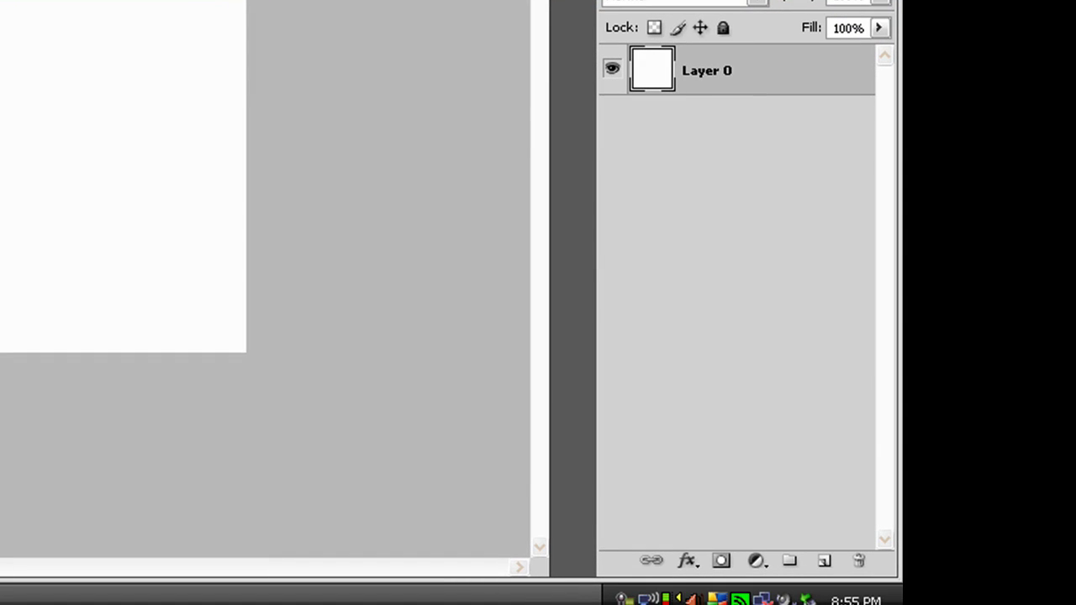
left_click(821, 562)
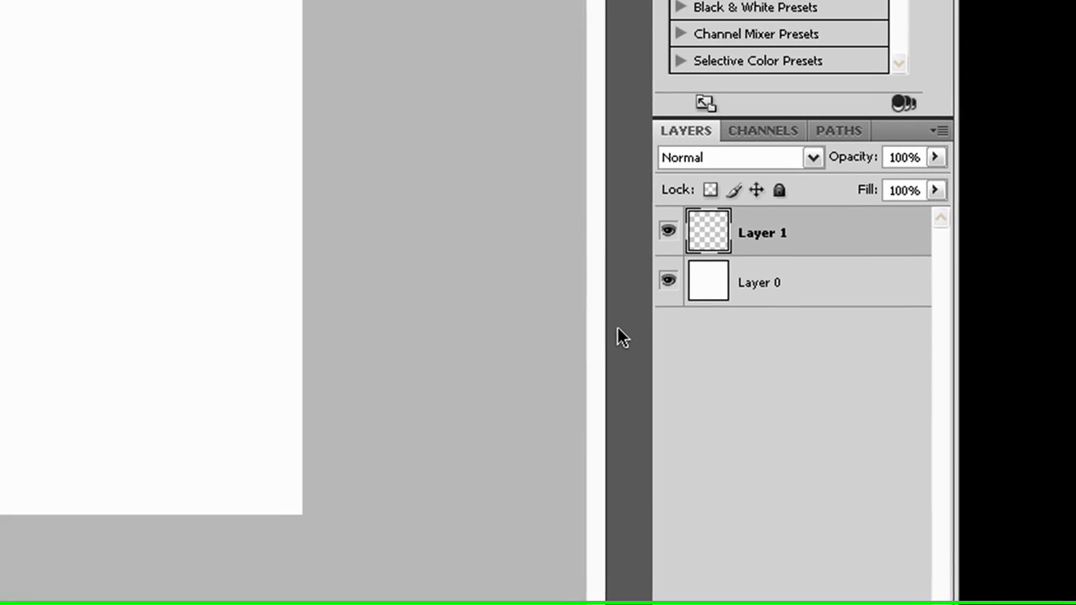
left_click(830, 299)
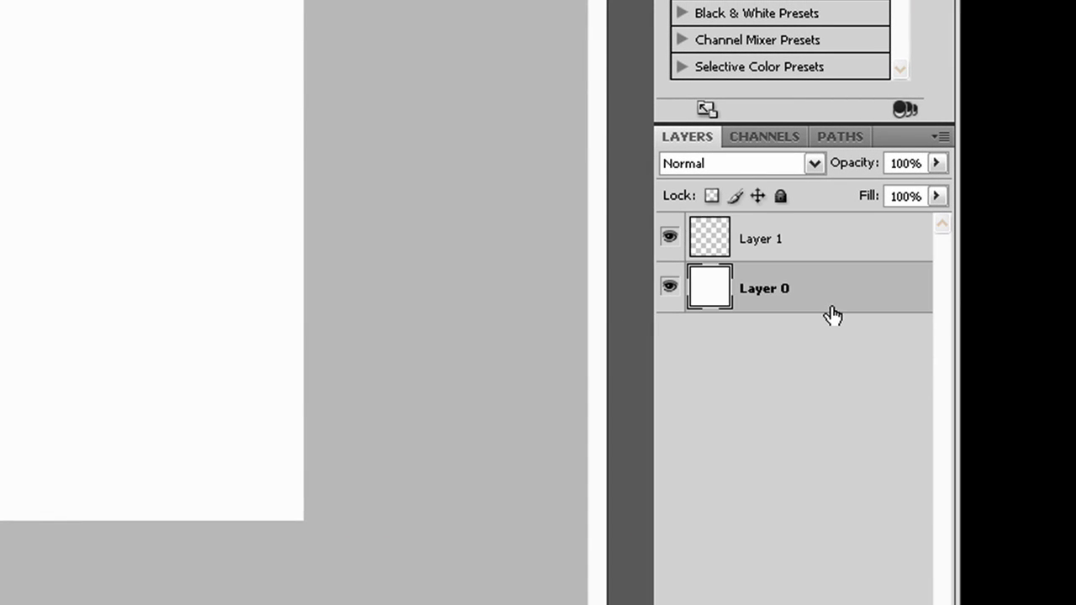
left_click(826, 245)
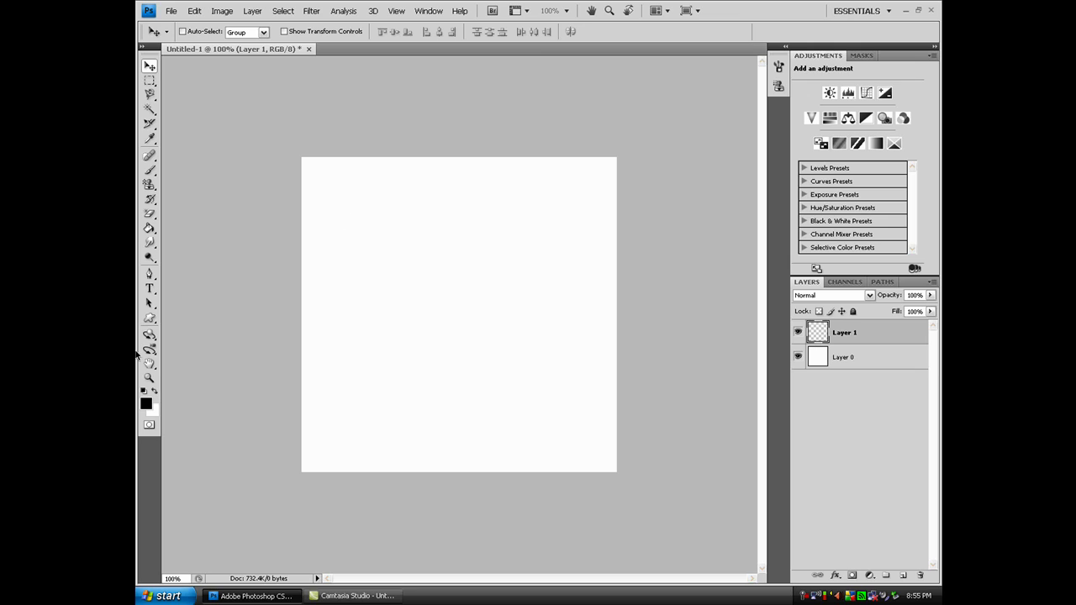
Step: With the Pen tool, draw a closed tapering swoosh path from upper left to lower right
left_click(149, 273)
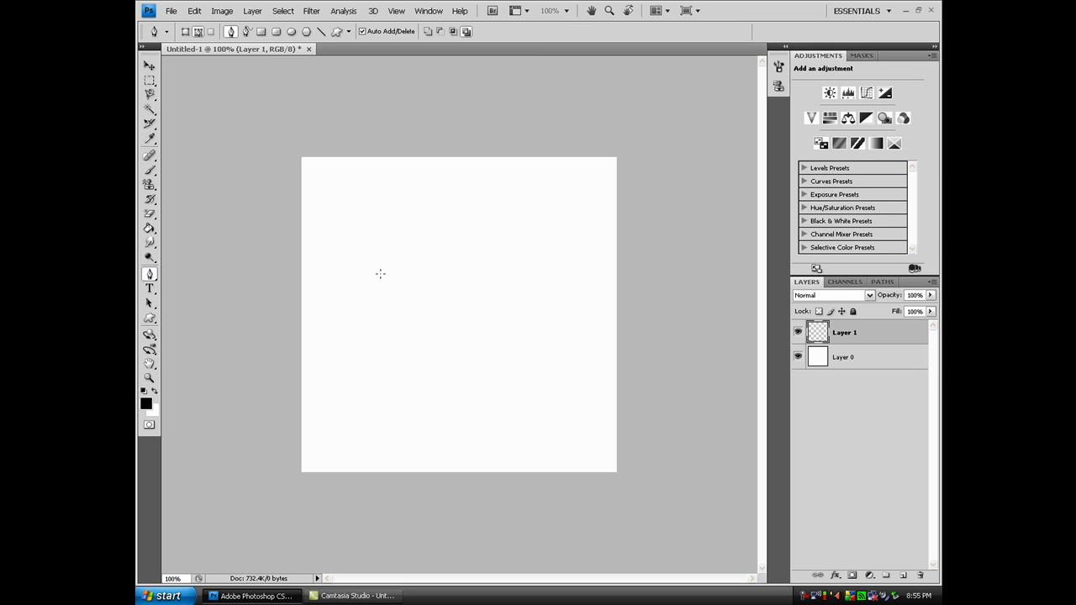
left_click(330, 235)
left_click_drag(408, 361, 407, 469)
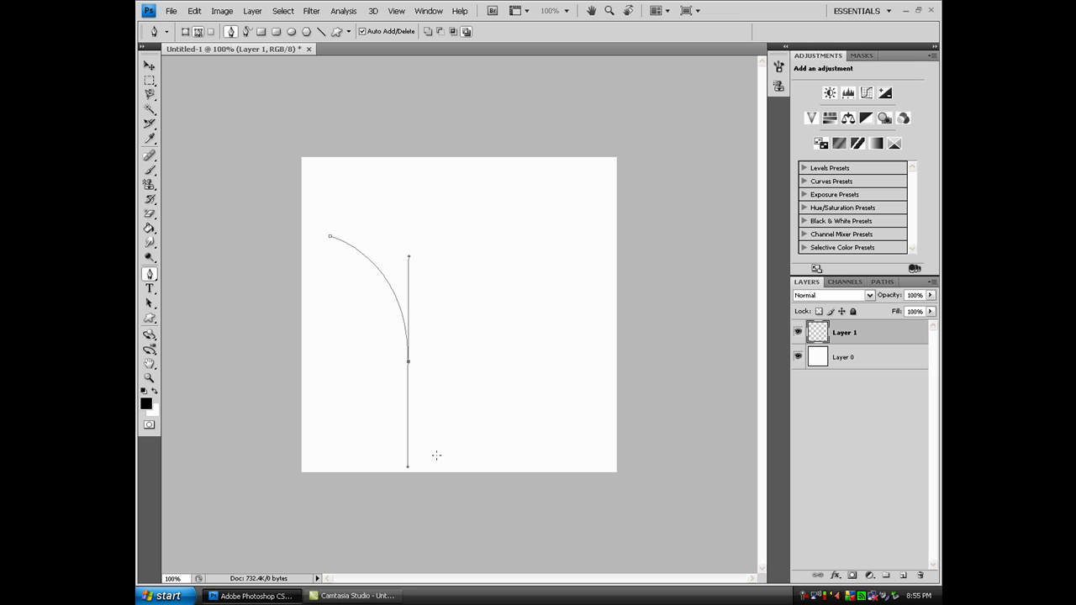
left_click(499, 448)
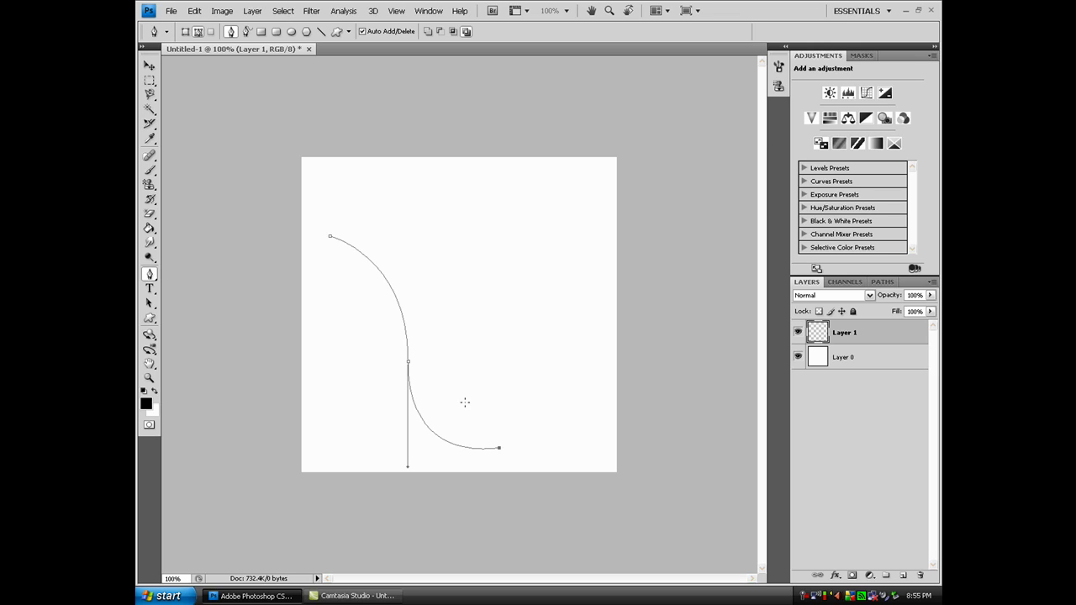
left_click_drag(415, 362, 418, 262)
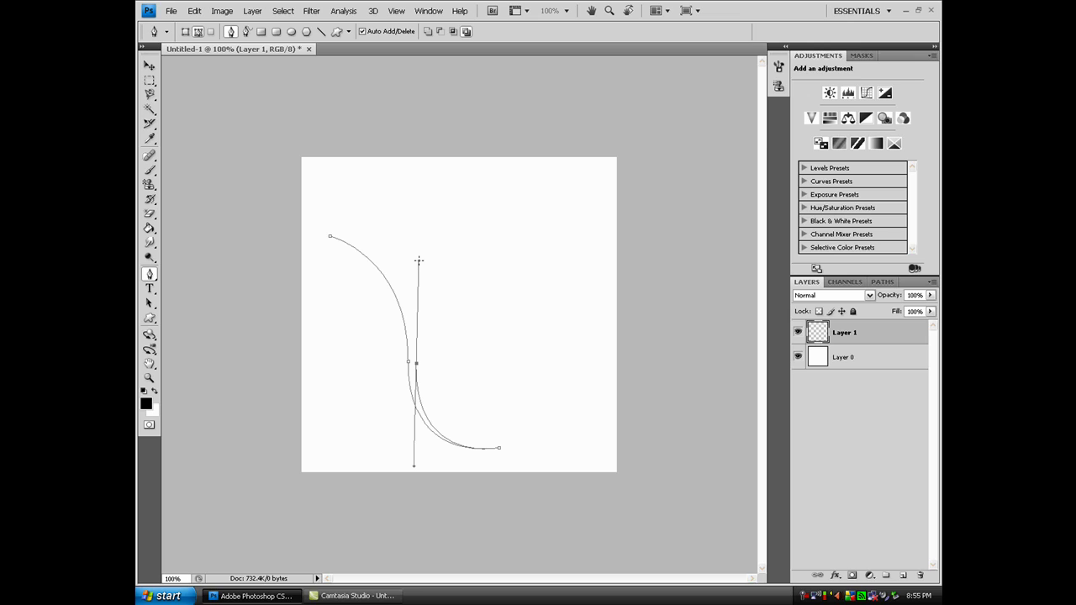
left_click(367, 235)
left_click(339, 224)
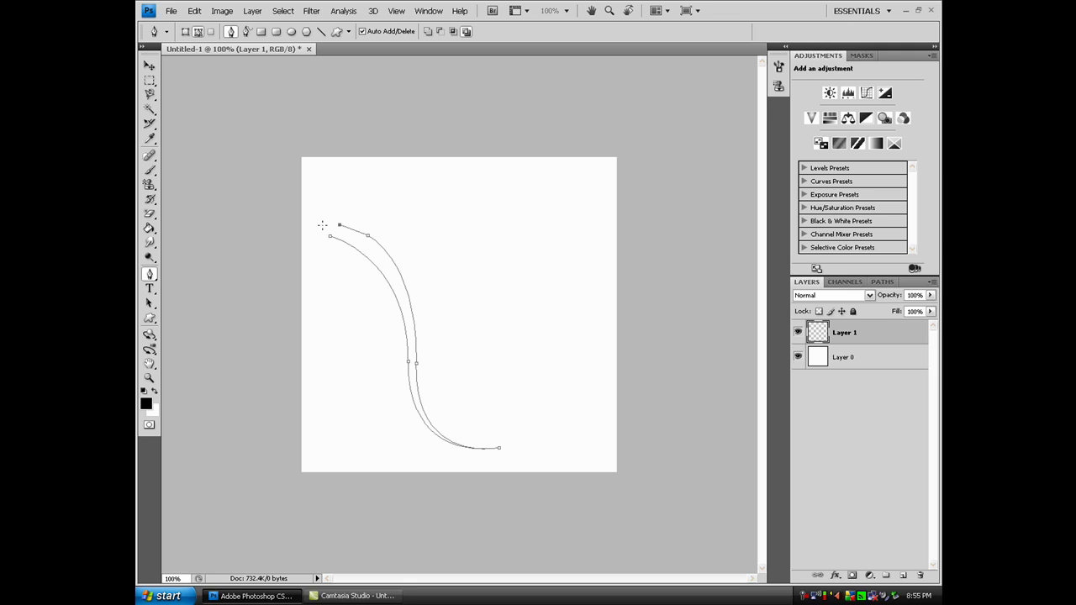
left_click_drag(322, 225, 326, 236)
left_click(325, 236)
Step: Try teal shades in the foreground Color Picker but keep black as the foreground colour
left_click(145, 404)
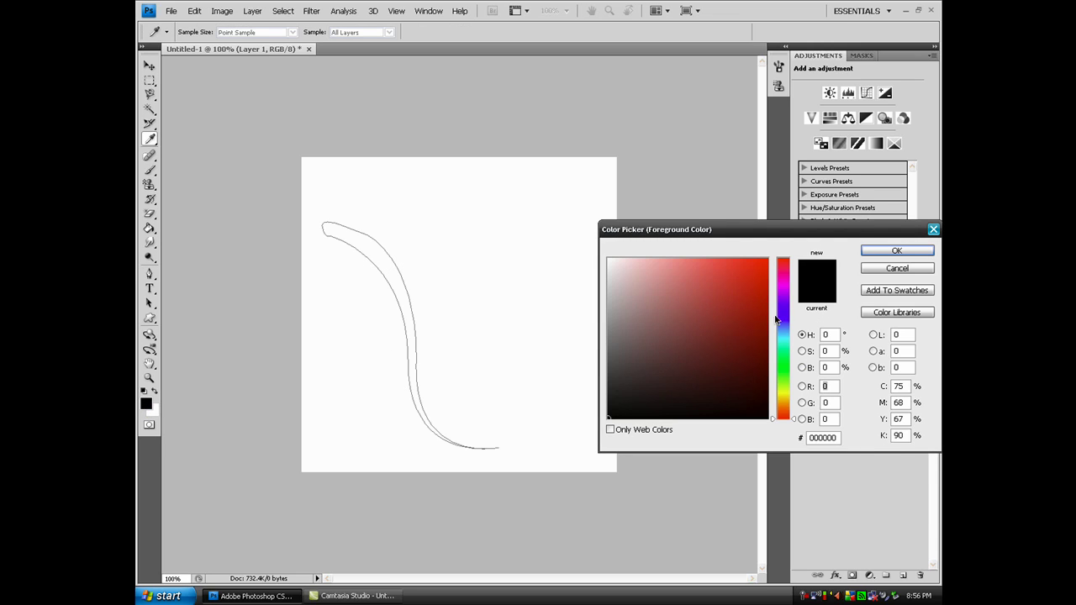
left_click_drag(775, 319, 782, 343)
left_click(675, 300)
left_click(703, 297)
left_click(687, 311)
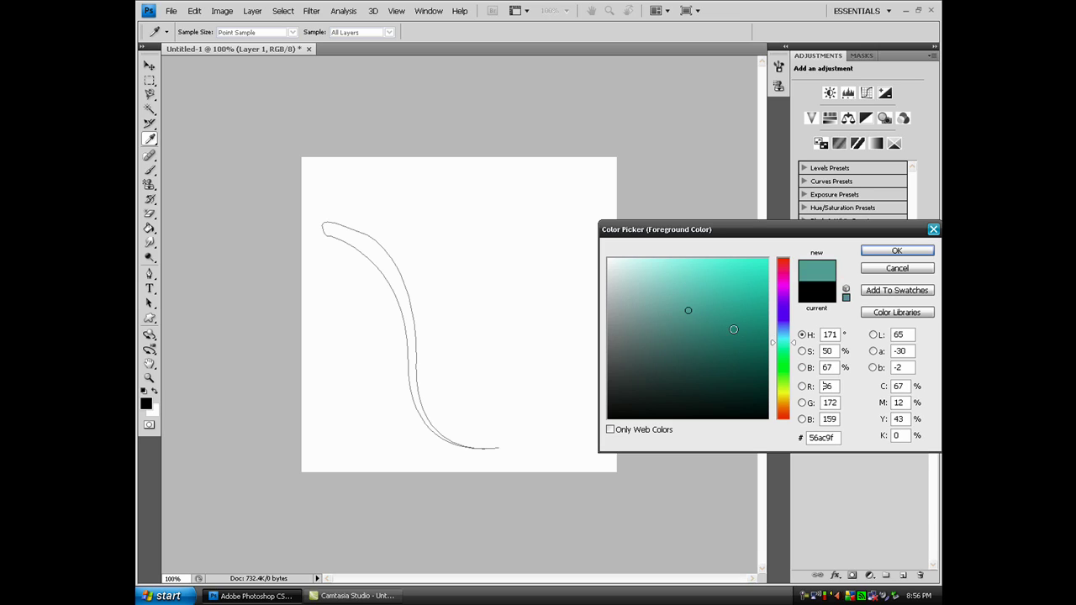
left_click(904, 252)
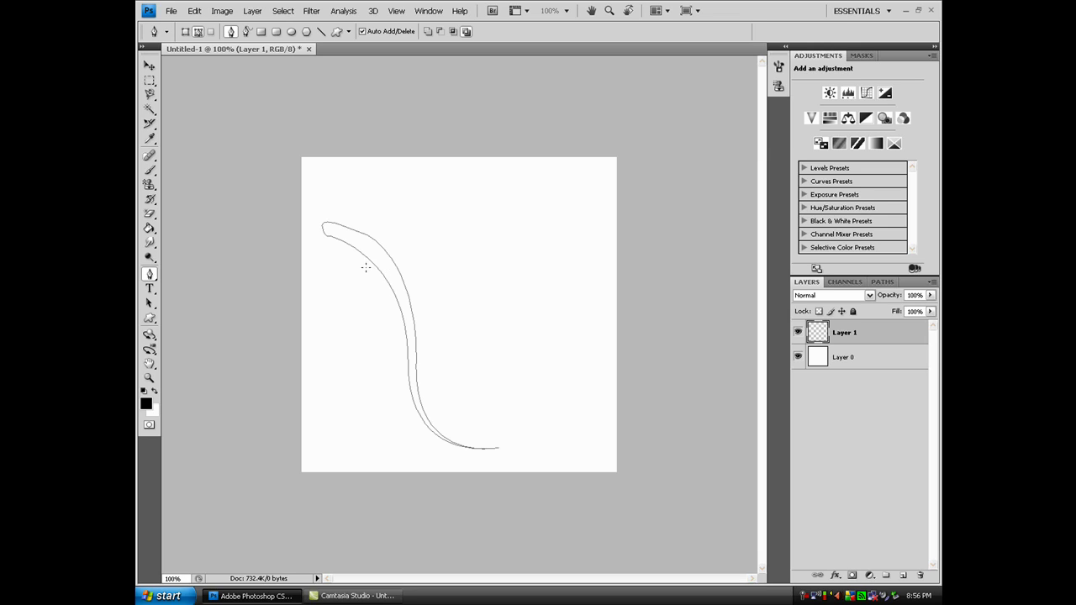
Step: Fill the swoosh path with black on Layer 1 and hide the path outline
right_click(380, 269)
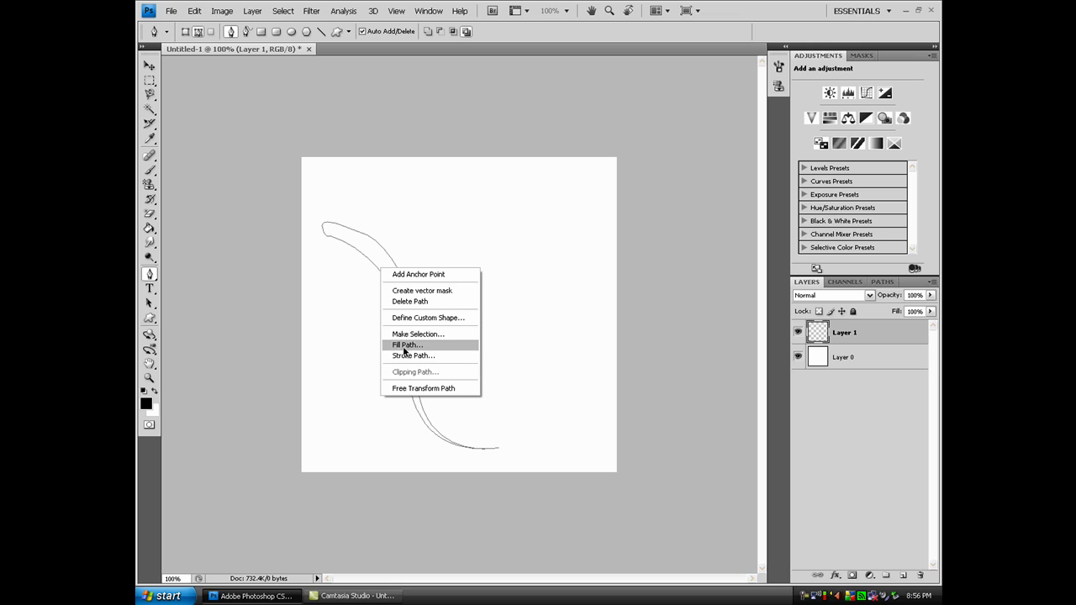
left_click(407, 345)
left_click(622, 156)
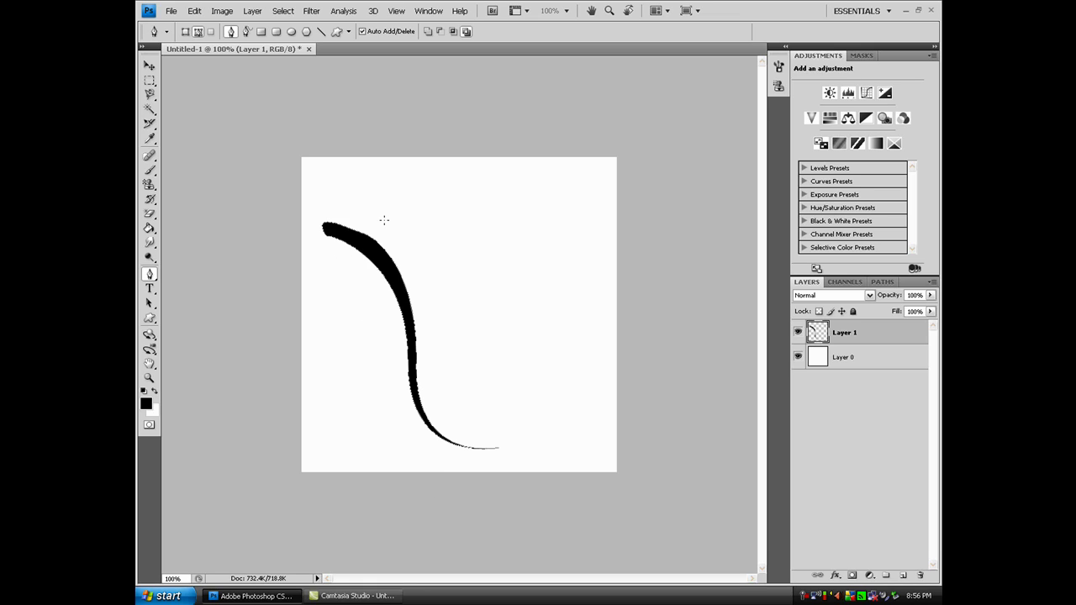
key("ctrl+h")
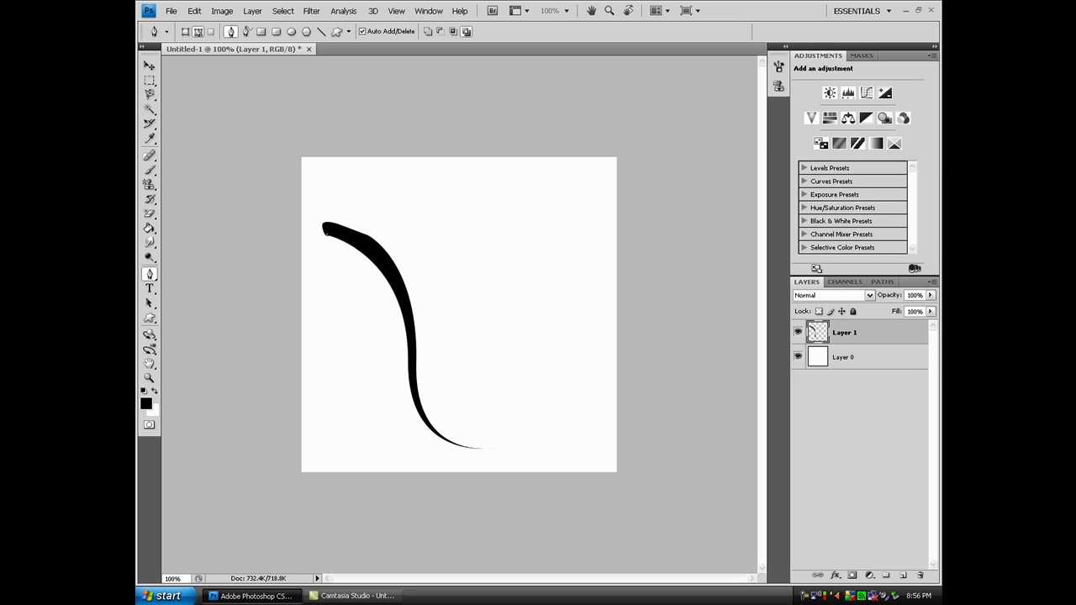
Step: Shift the black swoosh about 40 px to the right
left_click(151, 80)
left_click(148, 66)
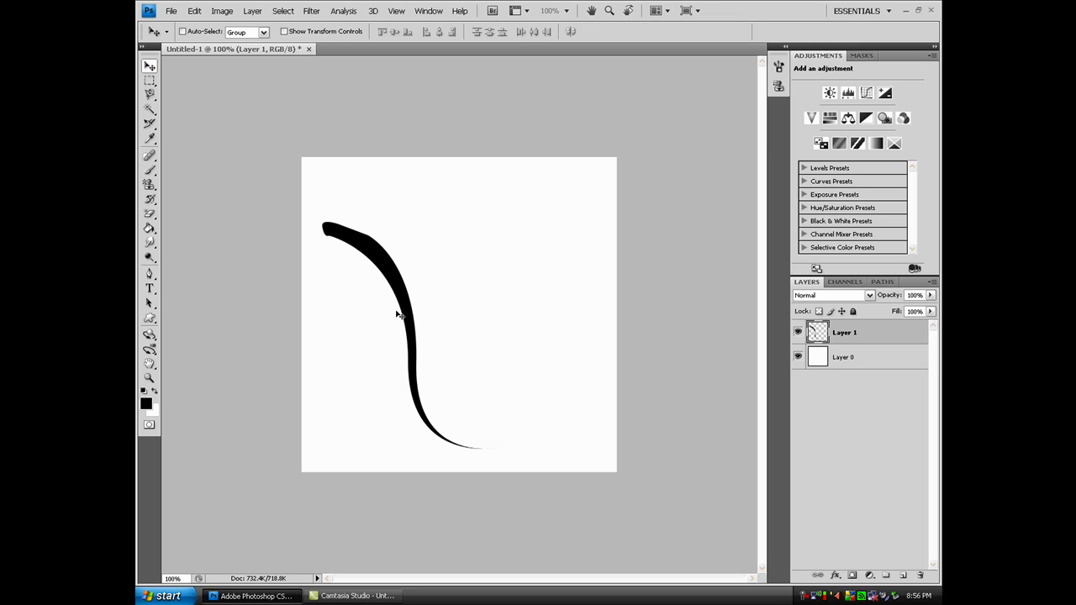
mouse_move(400, 309)
left_mouse_down()
mouse_move(441, 304)
mouse_move(452, 287)
left_mouse_up()
Step: Add the text 'TechHelpPC' on the canvas, correcting a stray letter
left_click(148, 290)
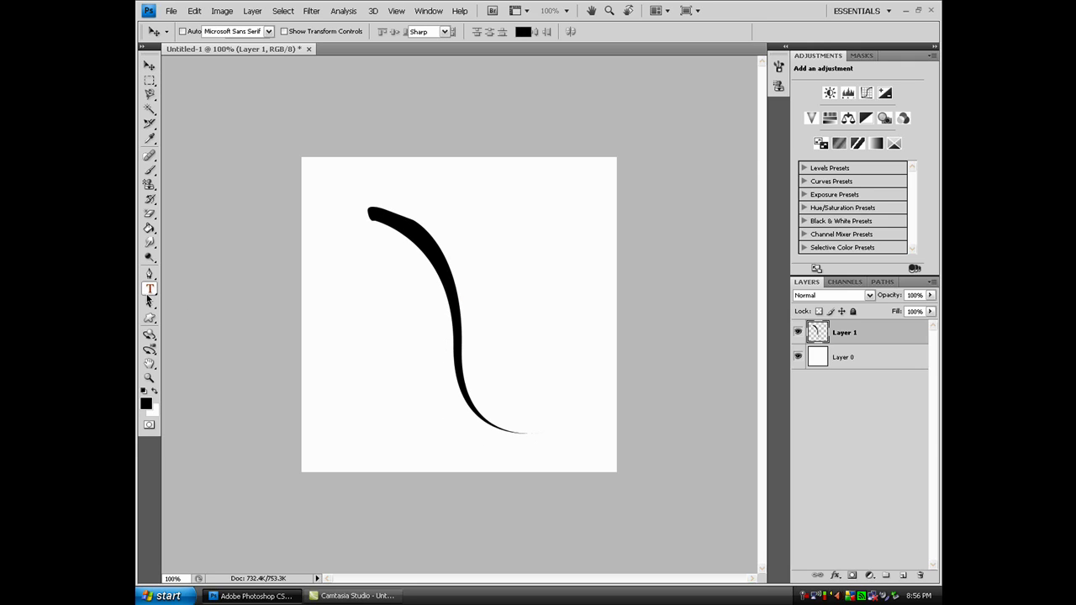
left_click(321, 306)
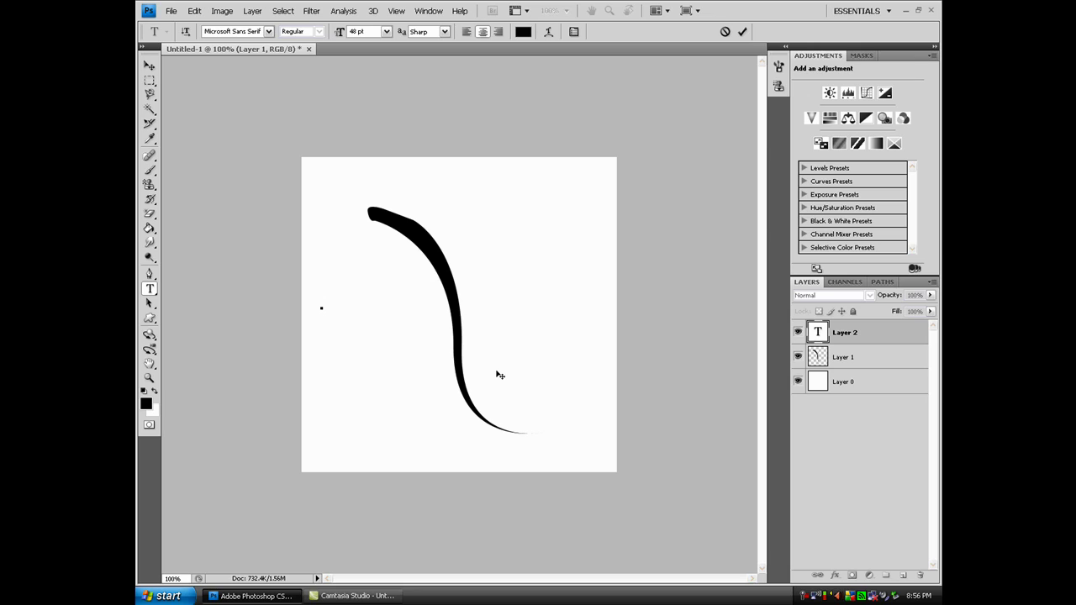
type("tT")
key("BackSpace")
type("TechH")
type("elpPC")
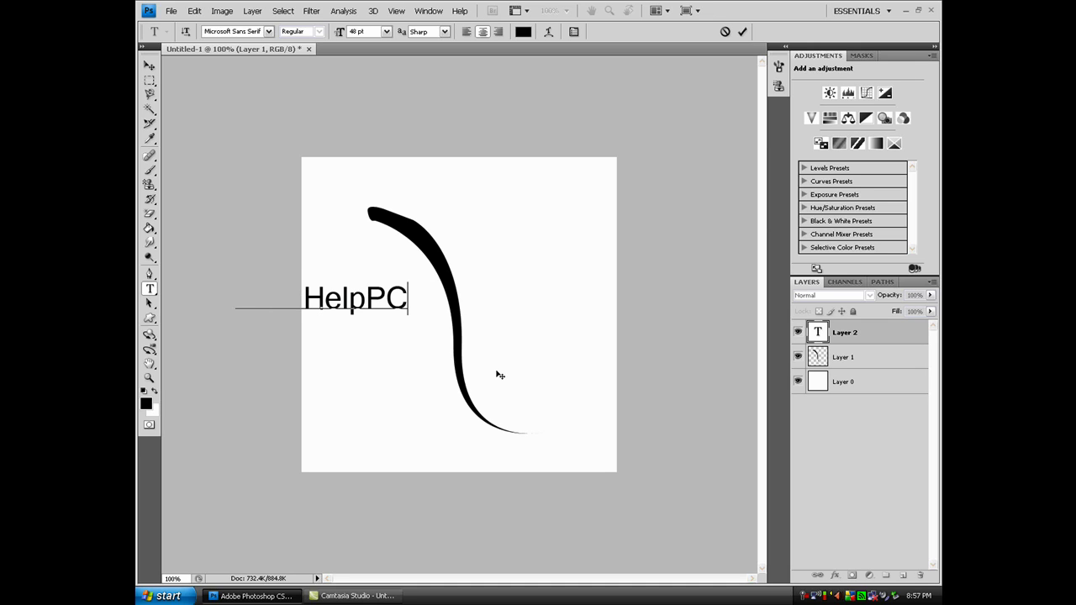
Step: Move the text to the upper right, rotate it about 45°, then discard the unapplied rotation
left_click(148, 65)
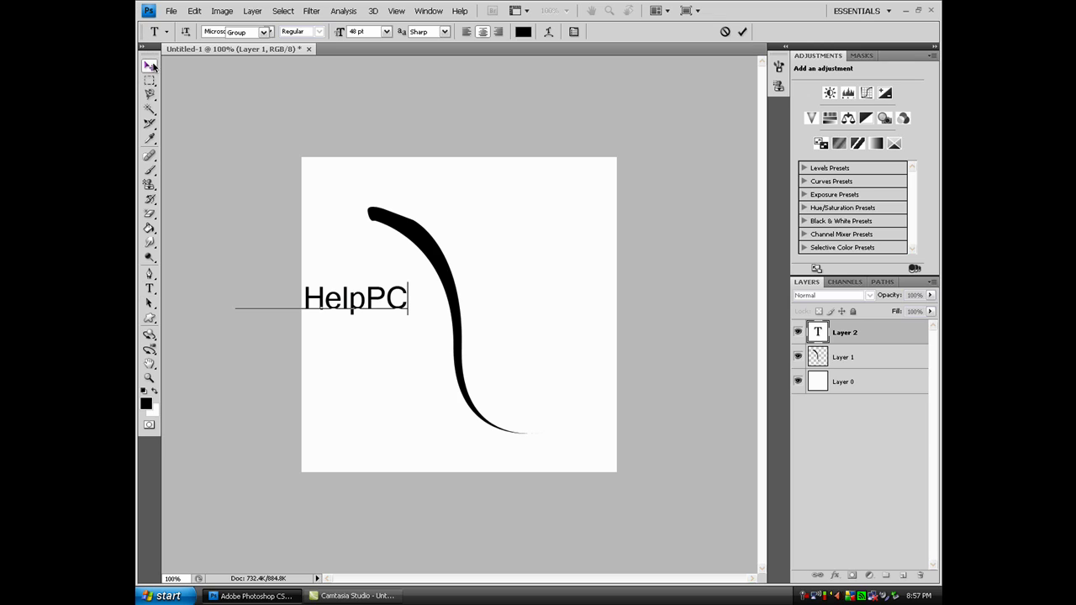
mouse_move(343, 292)
left_mouse_down()
mouse_move(518, 291)
mouse_move(542, 251)
left_mouse_up()
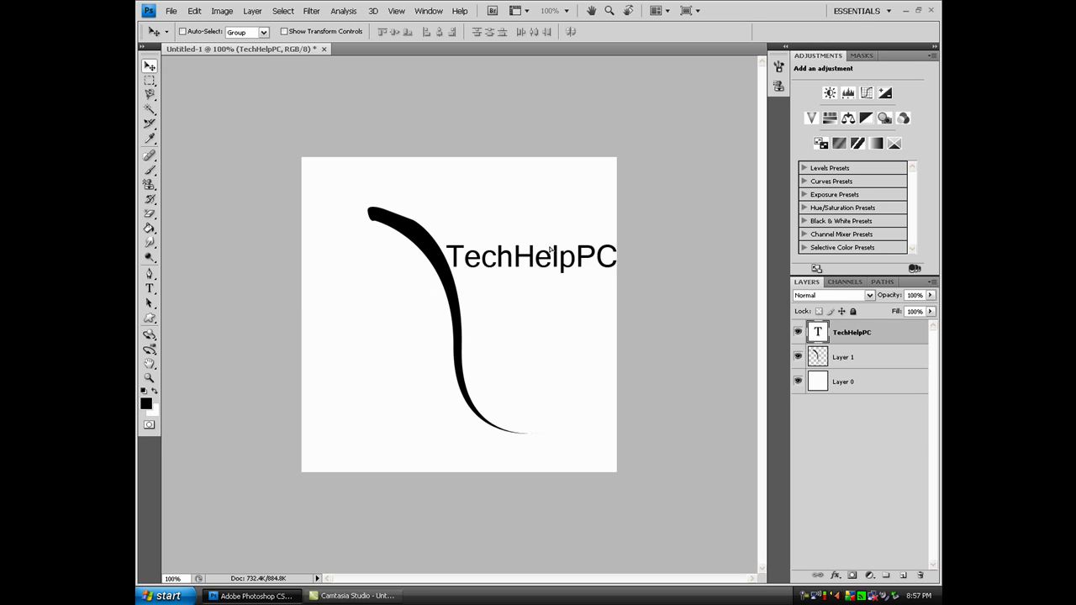
key("ctrl+t")
left_click_drag(537, 305, 475, 262)
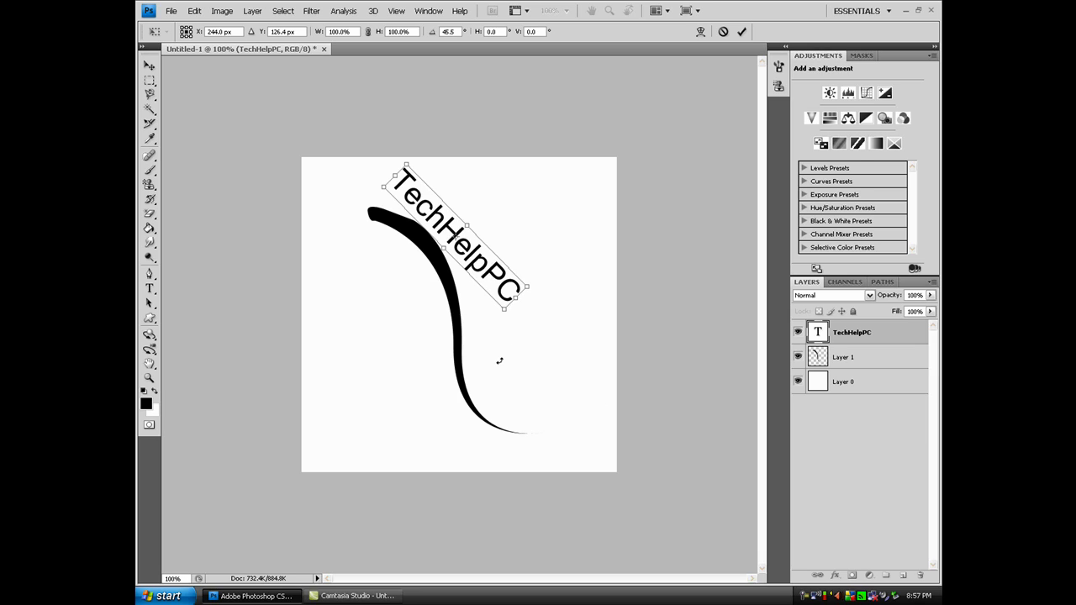
left_click(149, 65)
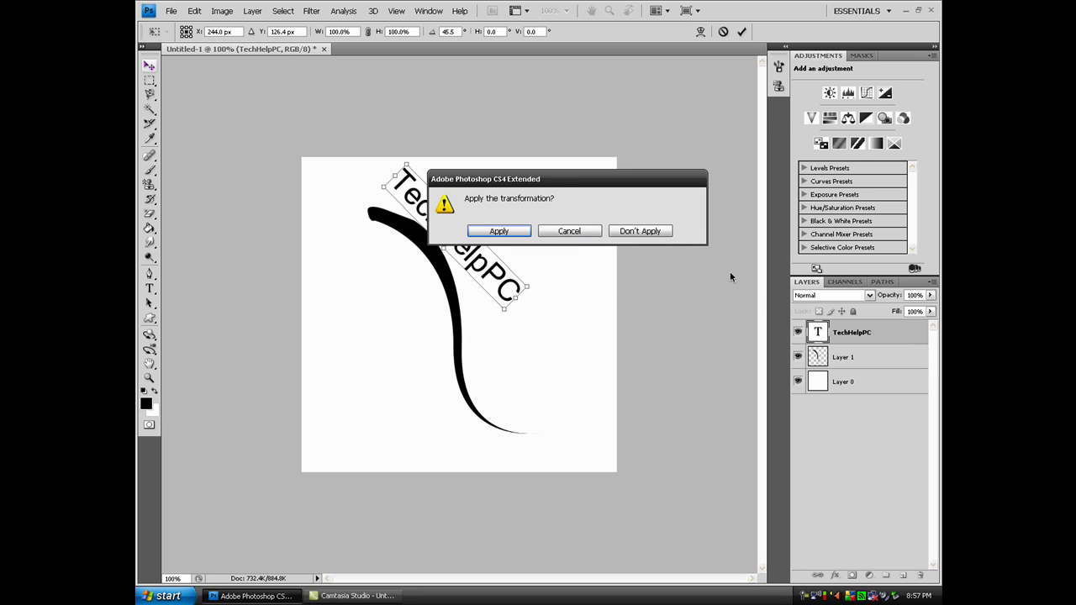
left_click(660, 235)
Step: Rotate the swoosh on Layer 1 into a horizontal wave and move the TechHelpPC text down just above it
left_click(874, 356)
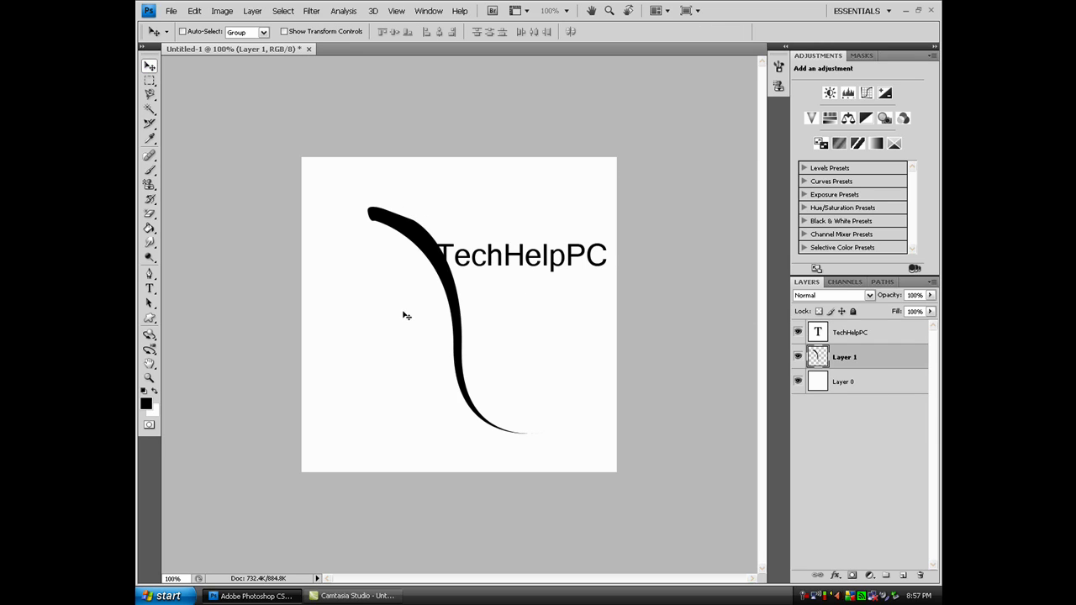
key("ctrl+t")
mouse_move(468, 446)
left_mouse_down()
mouse_move(560, 451)
mouse_move(634, 355)
left_mouse_up()
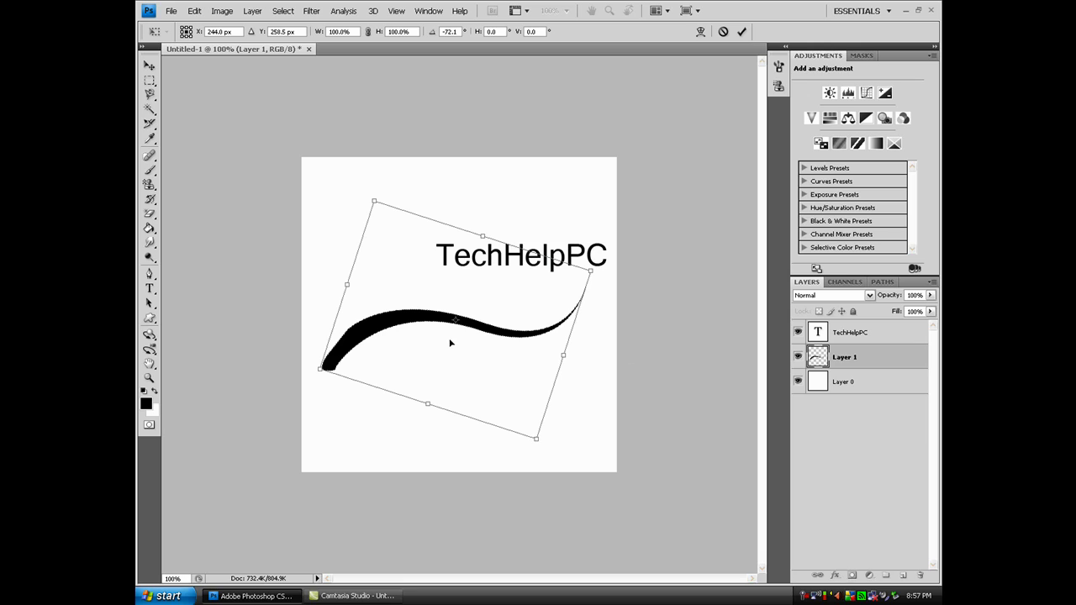
key("Return")
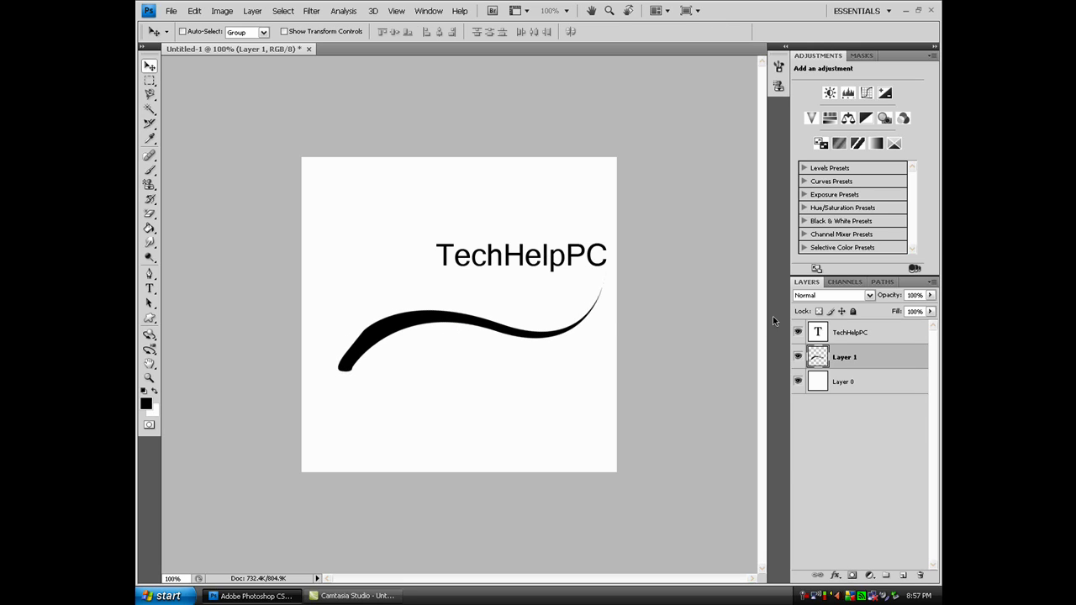
left_click(815, 330)
mouse_move(504, 259)
left_mouse_down()
mouse_move(471, 262)
mouse_move(477, 293)
mouse_move(501, 288)
left_mouse_up()
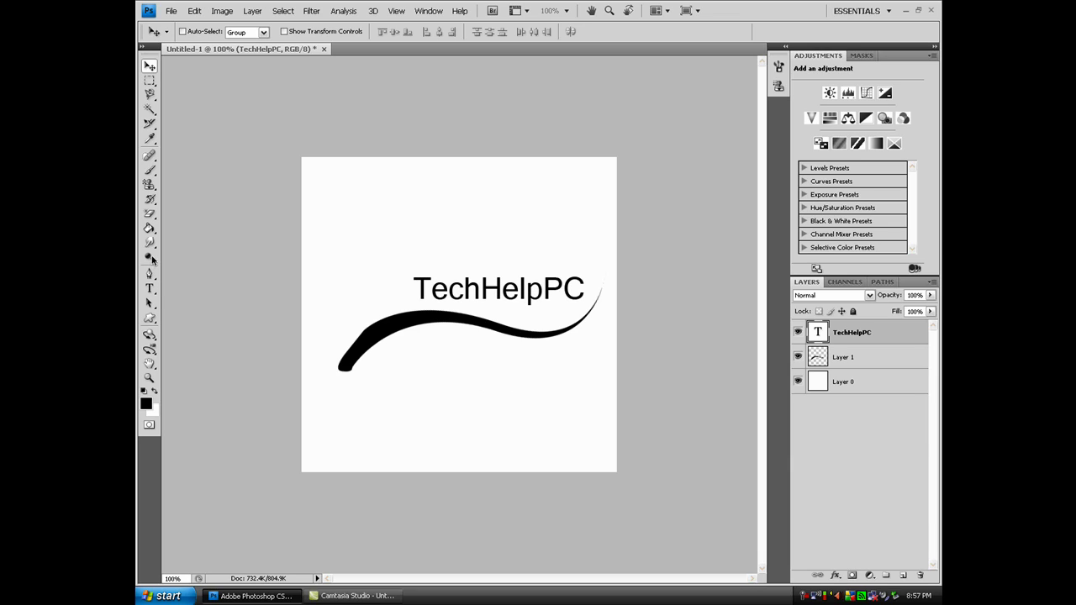
Step: Erase the left end of the swoosh on Layer 1, undoing one oversized erasure
left_click(870, 359)
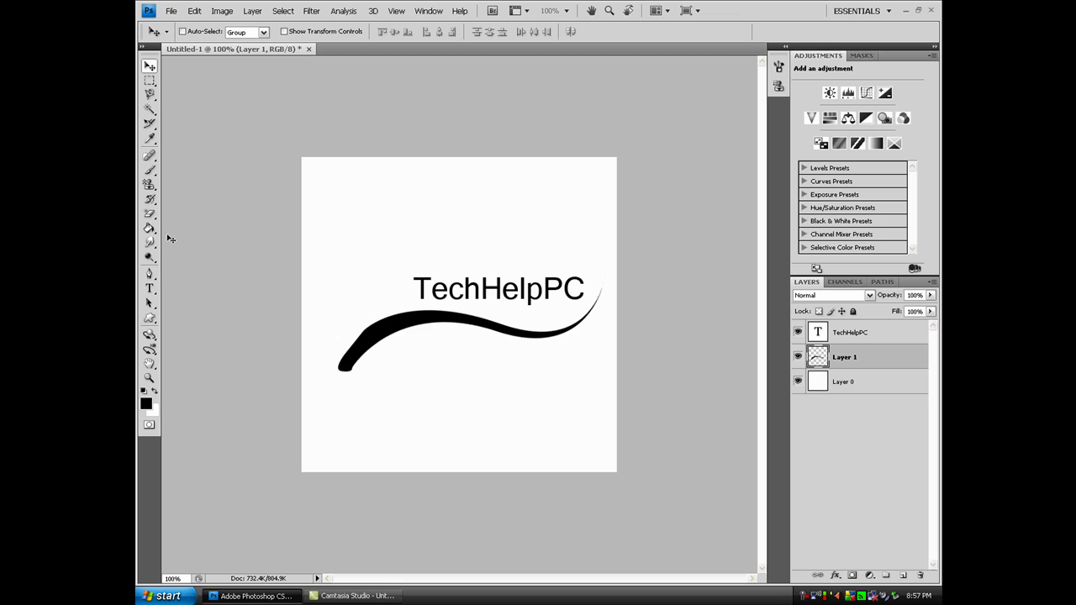
key("e")
right_click(150, 214)
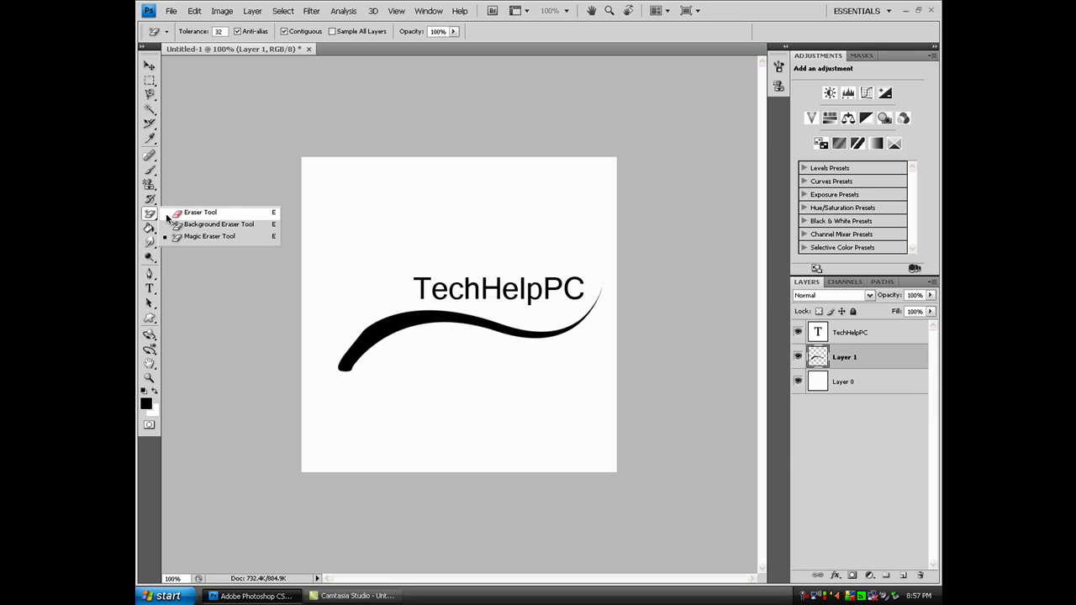
left_click(193, 213)
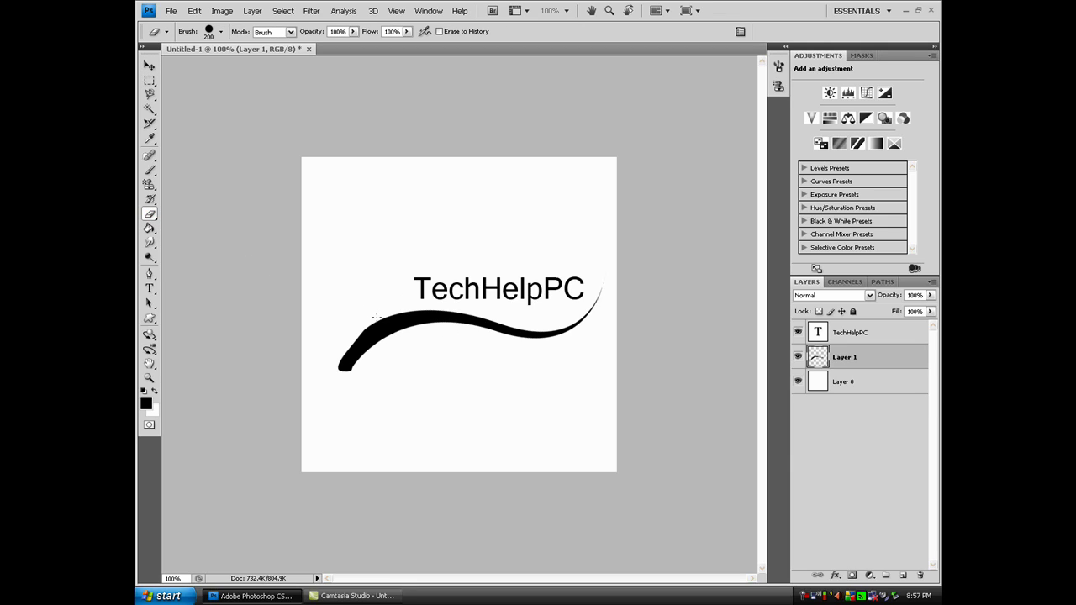
left_click_drag(365, 319, 355, 335)
key("ctrl+z")
mouse_move(350, 353)
left_mouse_down()
mouse_move(344, 363)
mouse_move(388, 318)
mouse_move(394, 335)
mouse_move(394, 316)
left_mouse_up()
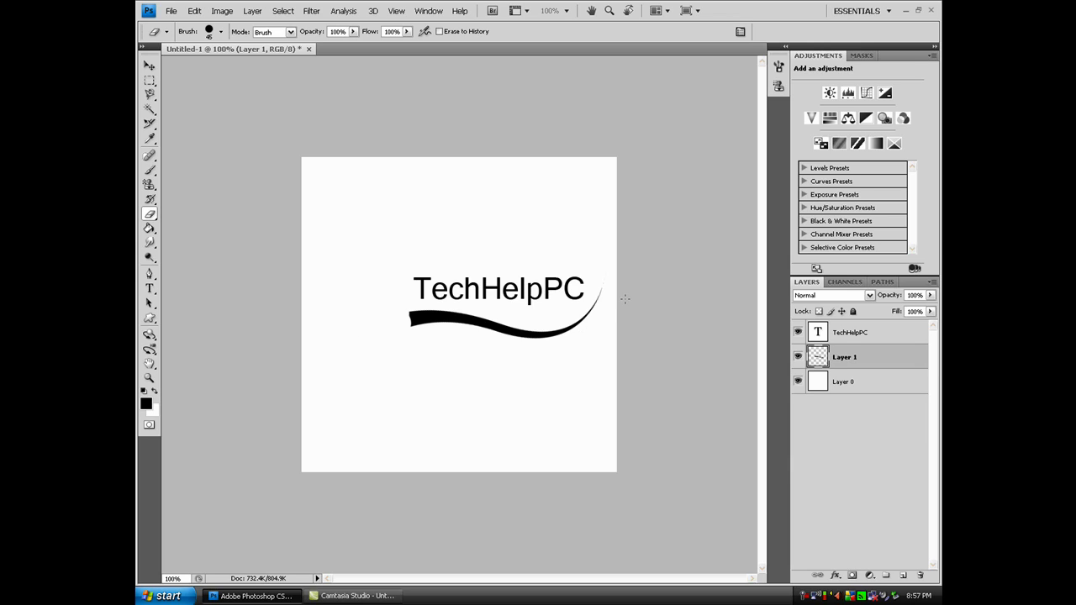
Step: Select both the text and swoosh layers and shift them slightly left together
left_click(881, 332, "ctrl")
left_click(475, 299)
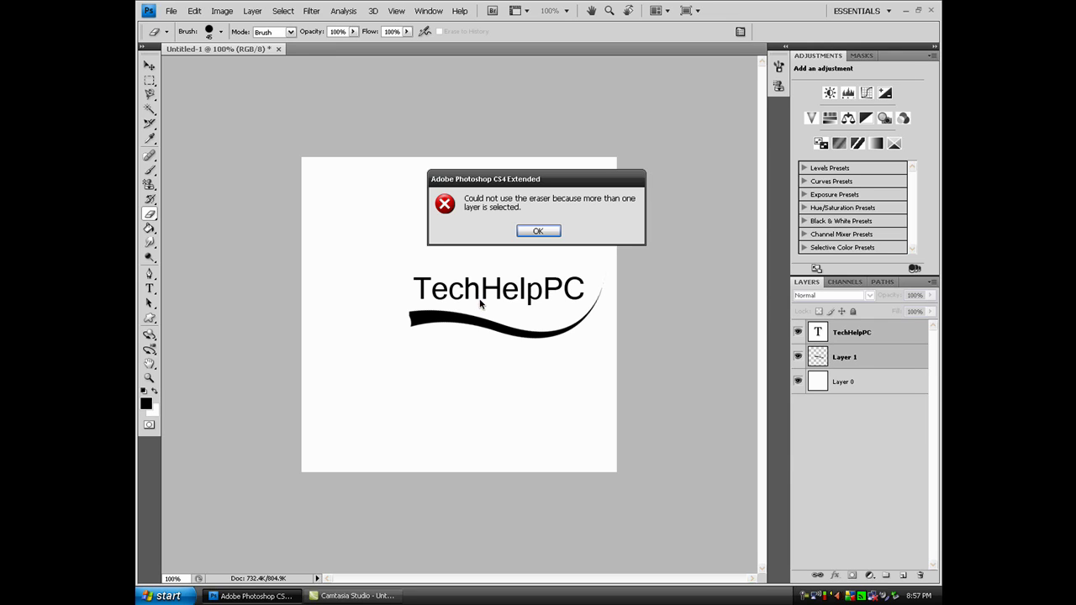
left_click(534, 232)
left_click(149, 65)
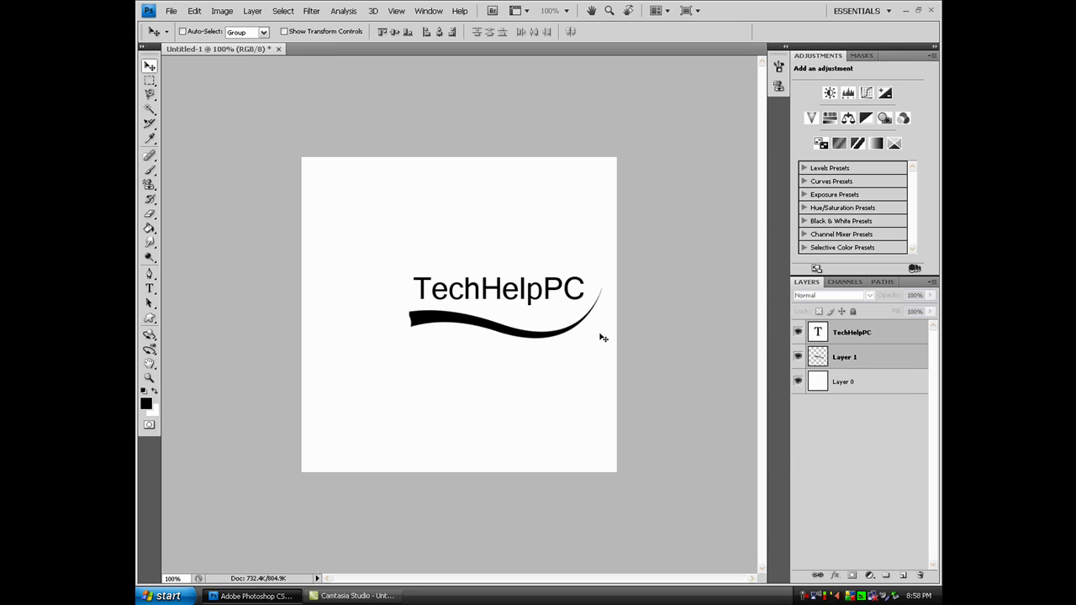
left_click_drag(486, 305, 449, 304)
Step: Define a brush preset from the design via Edit > Define Brush Preset, naming it 'TUTO'
left_click(196, 13)
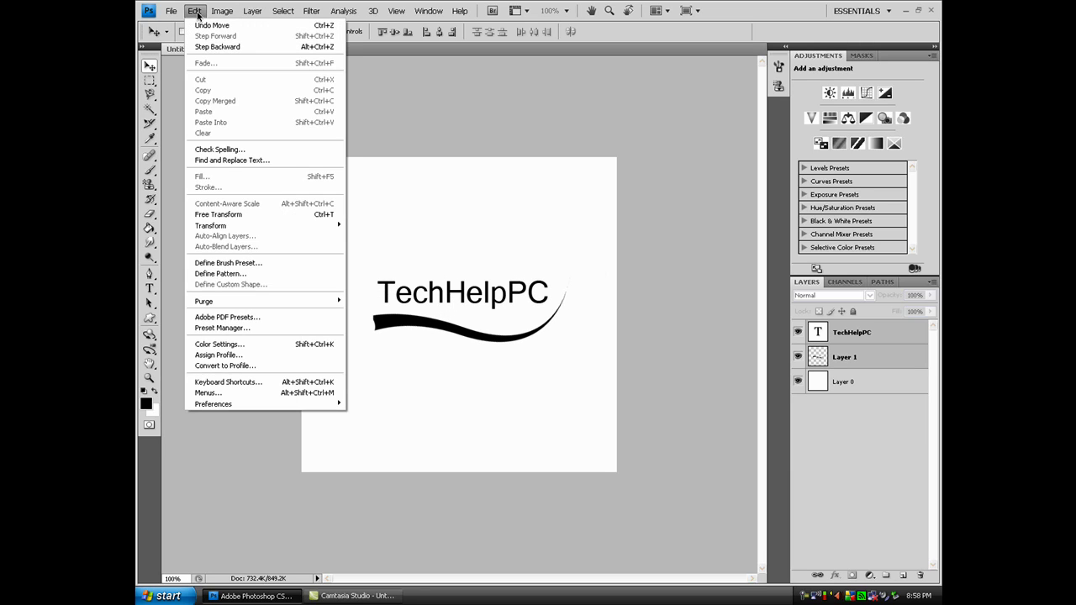
left_click(225, 266)
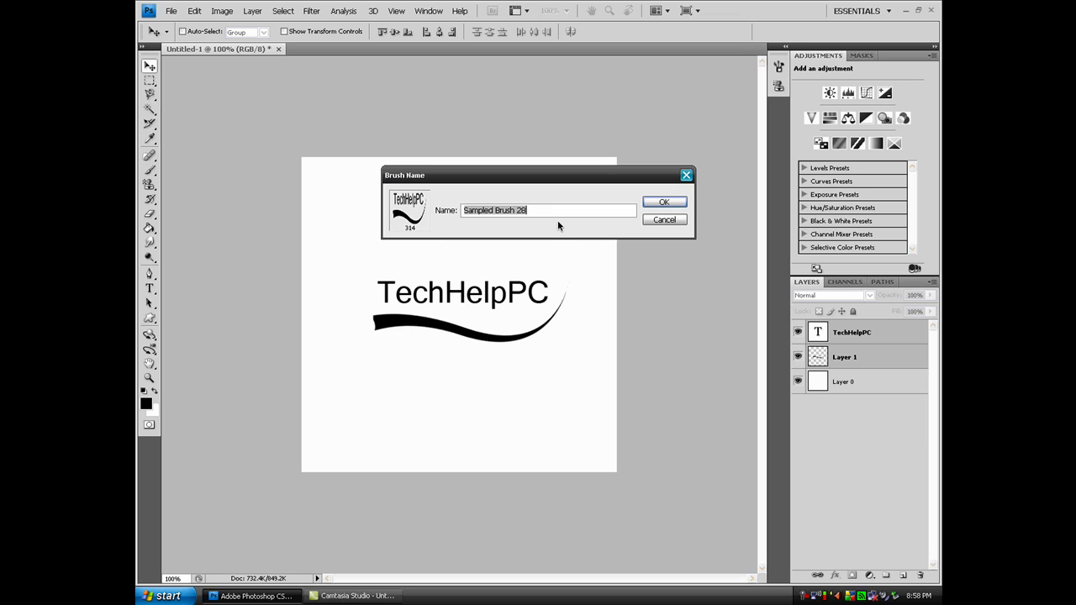
type("TUTORIAL BRUSH")
left_click(675, 205)
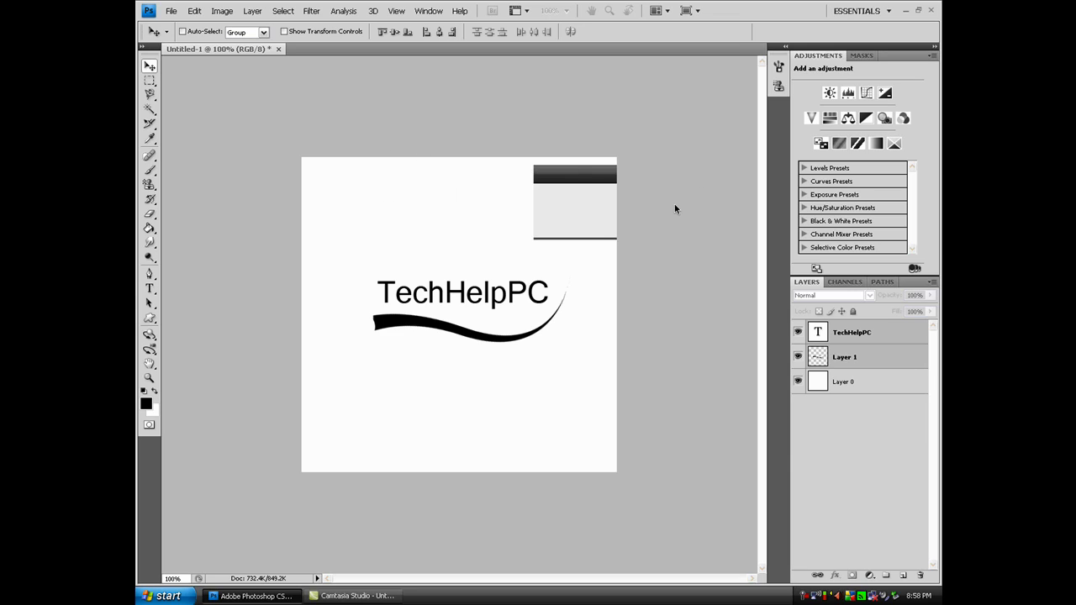
Step: Create a second new document, accepting the default settings
left_click(172, 14)
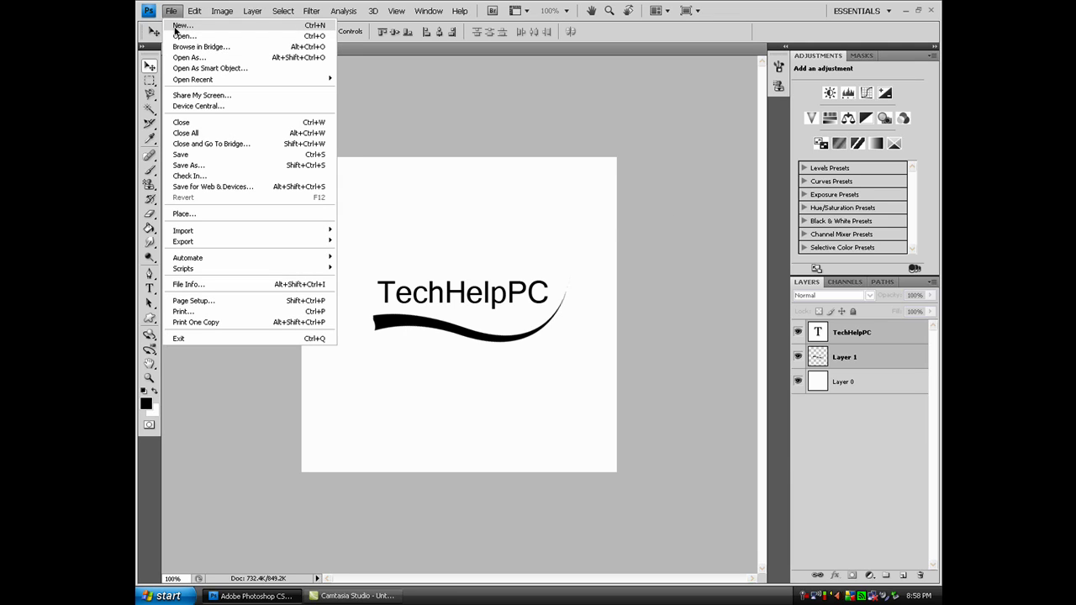
left_click(181, 26)
key("Return")
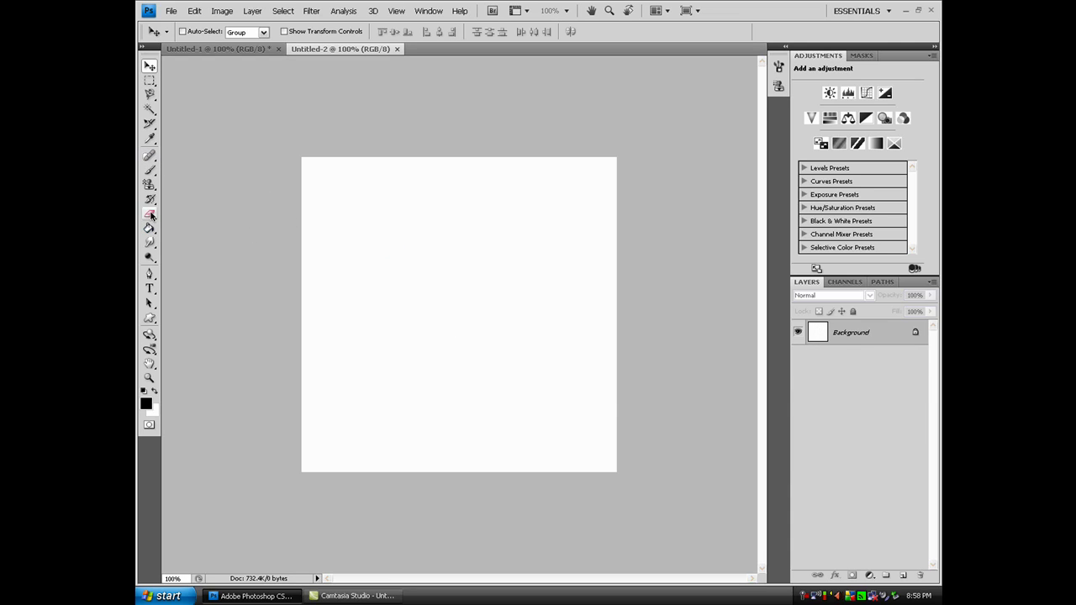
Step: Set a light teal foreground colour and fill the whole canvas with it
left_click_drag(151, 231, 171, 242)
left_click(146, 405)
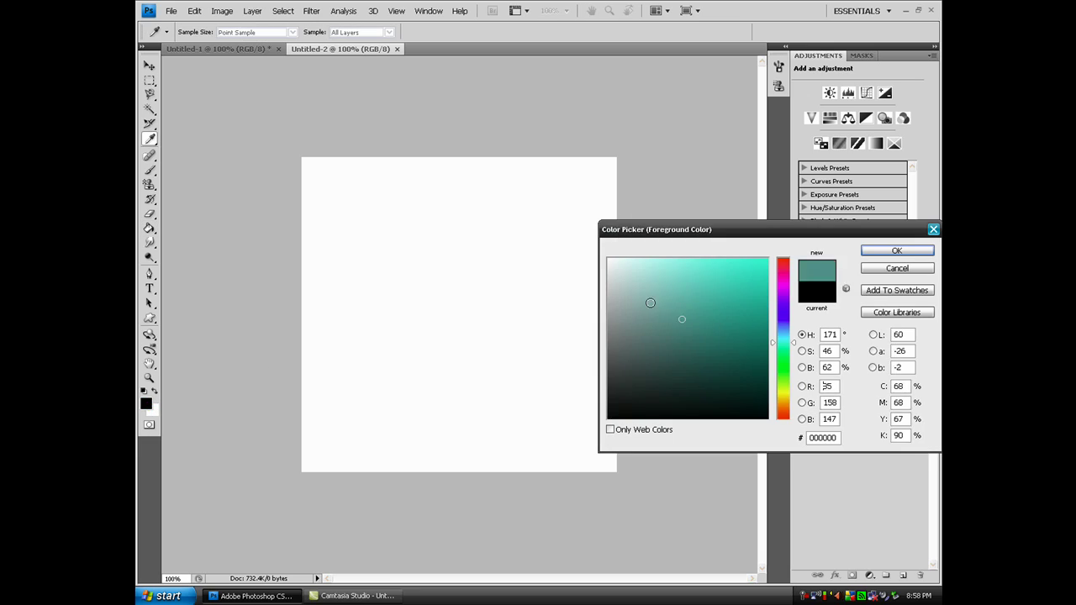
key("Return")
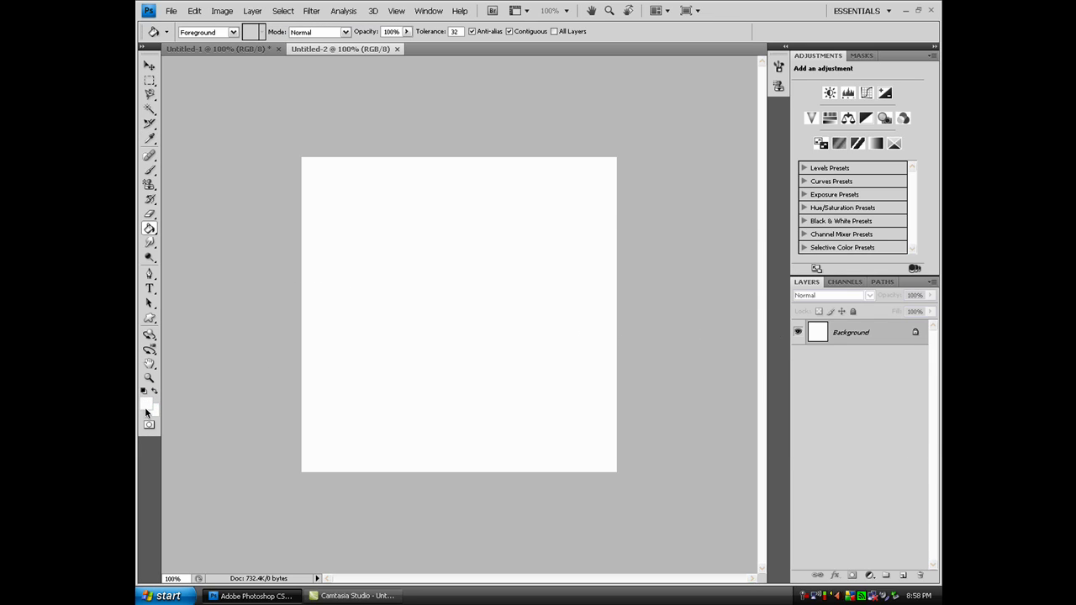
left_click(146, 411)
key("Return")
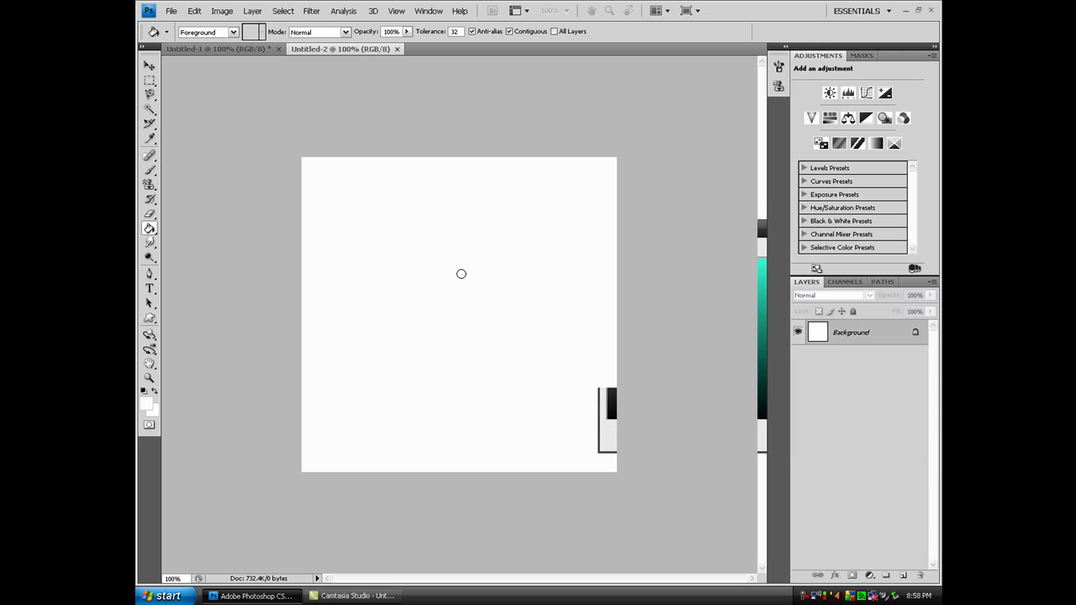
key("alt+BackSpace")
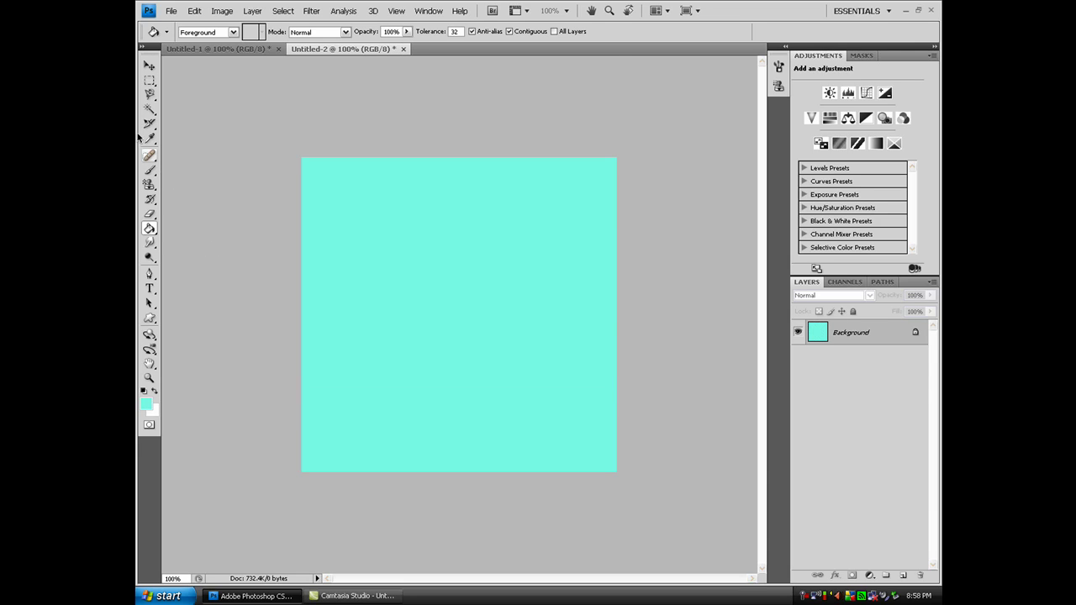
left_click(148, 169)
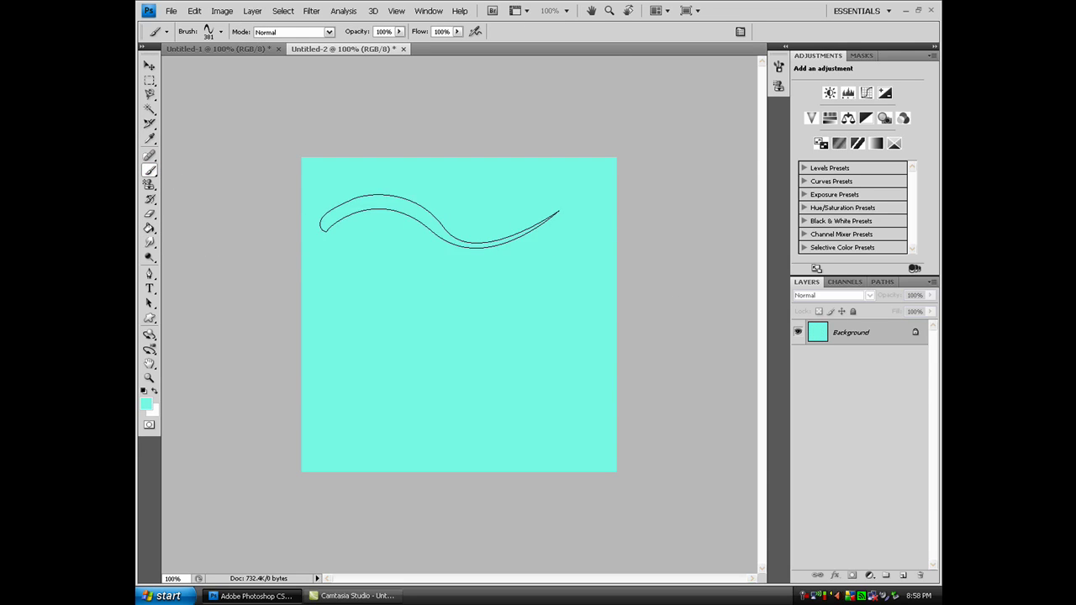
Step: Choose the 314 px TechHelpPC swoosh brush, add an empty Layer 1, and start setting black as foreground
left_click(221, 32)
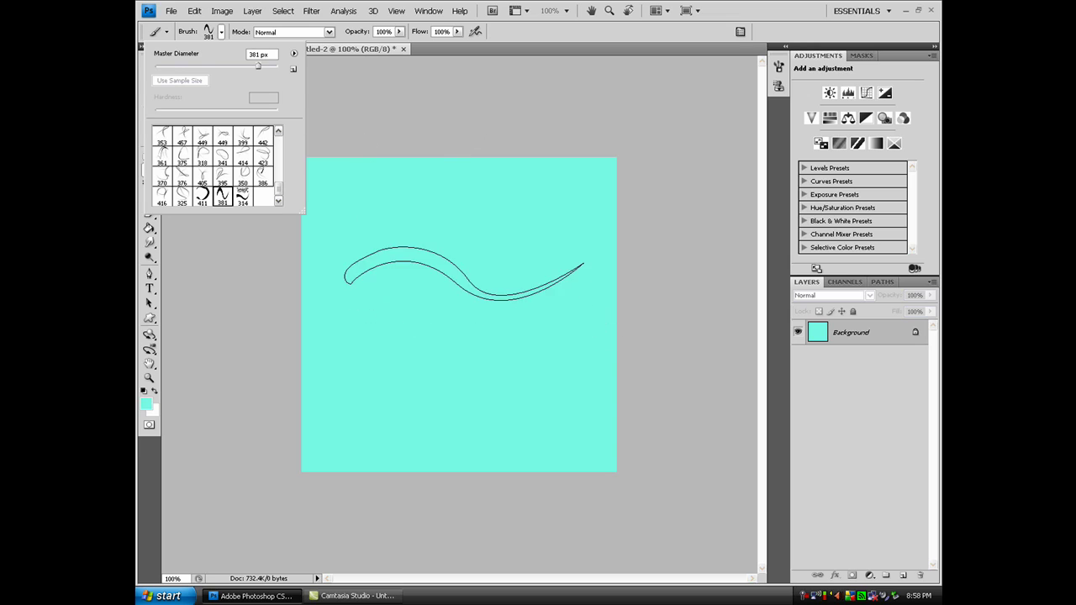
right_click(466, 273)
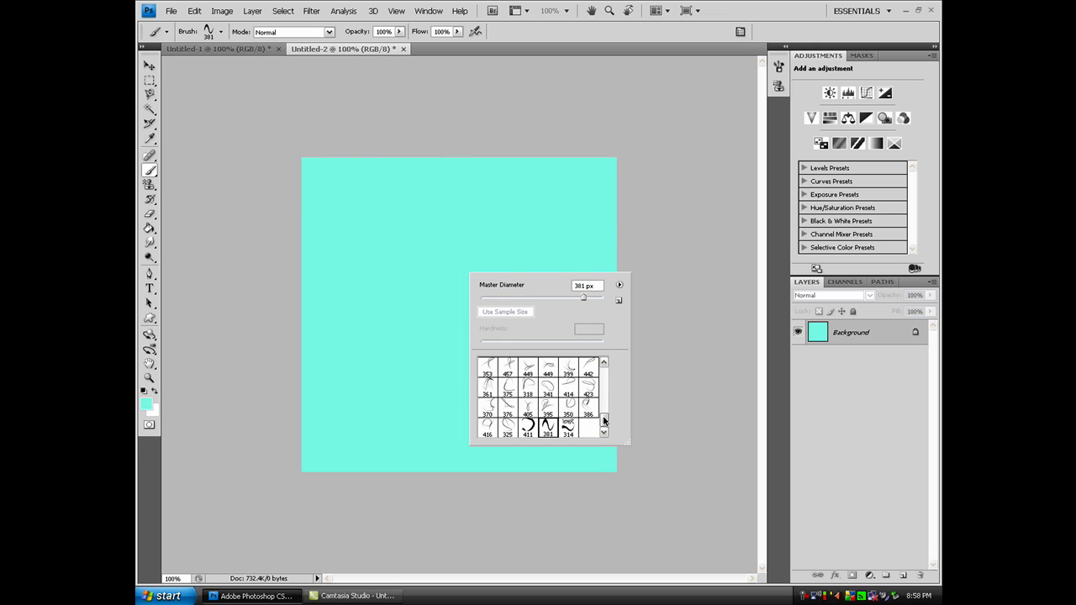
left_click(566, 430)
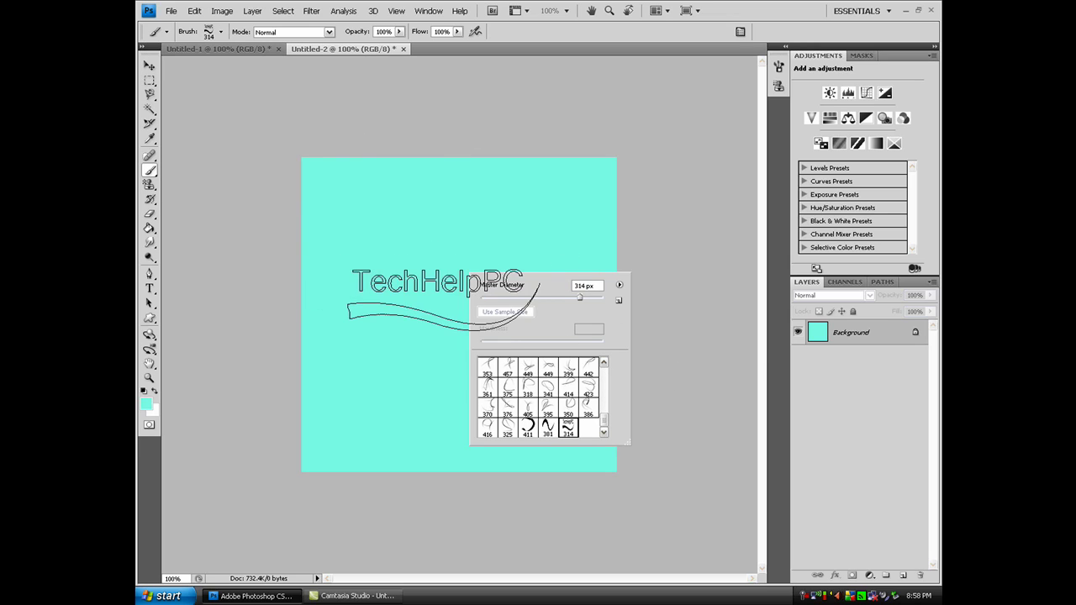
key("Return")
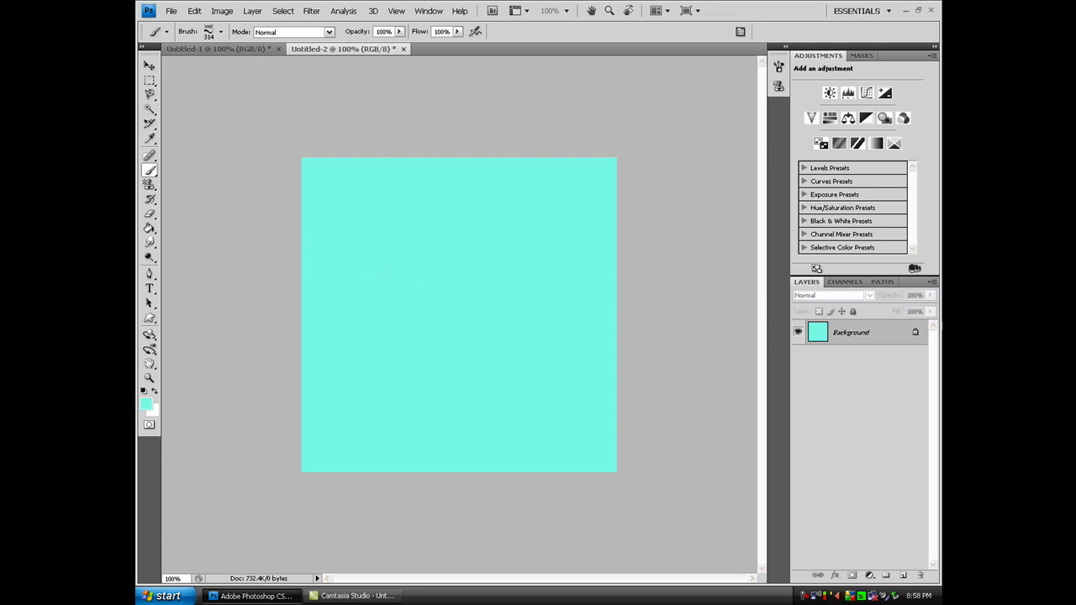
left_click(904, 575)
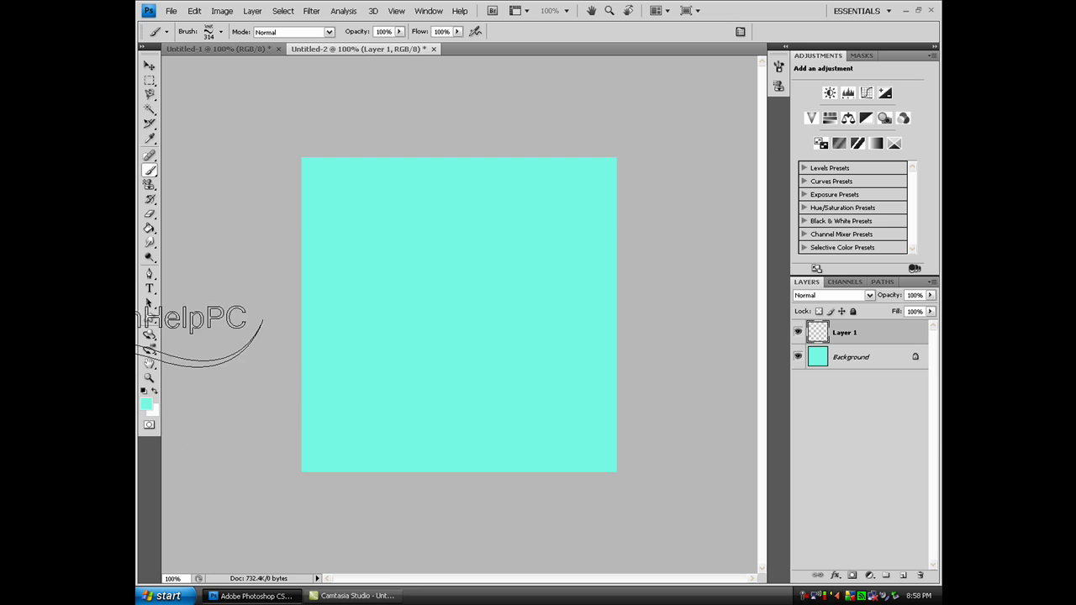
left_click(145, 407)
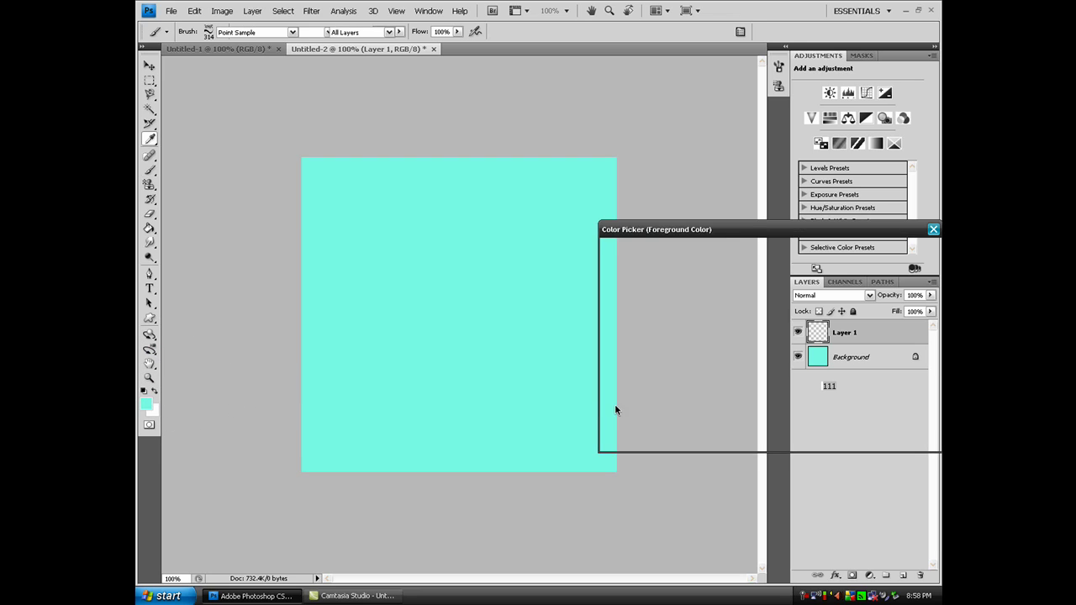
Step: Confirm black as foreground and stamp the swoosh seven times, from top to lower right of the canvas
key("Return")
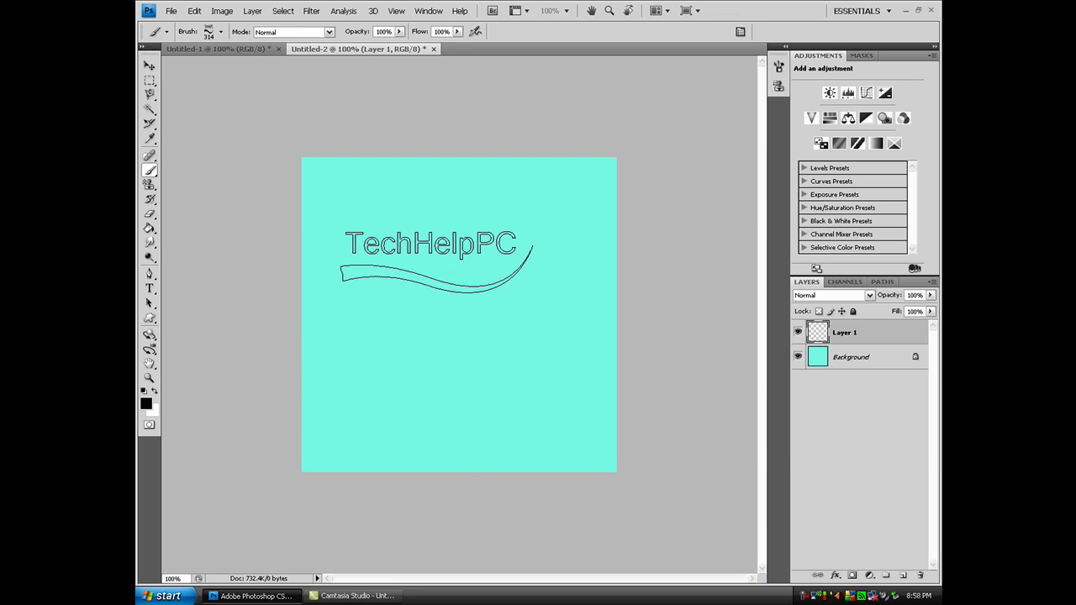
left_click(437, 259)
left_click(431, 346)
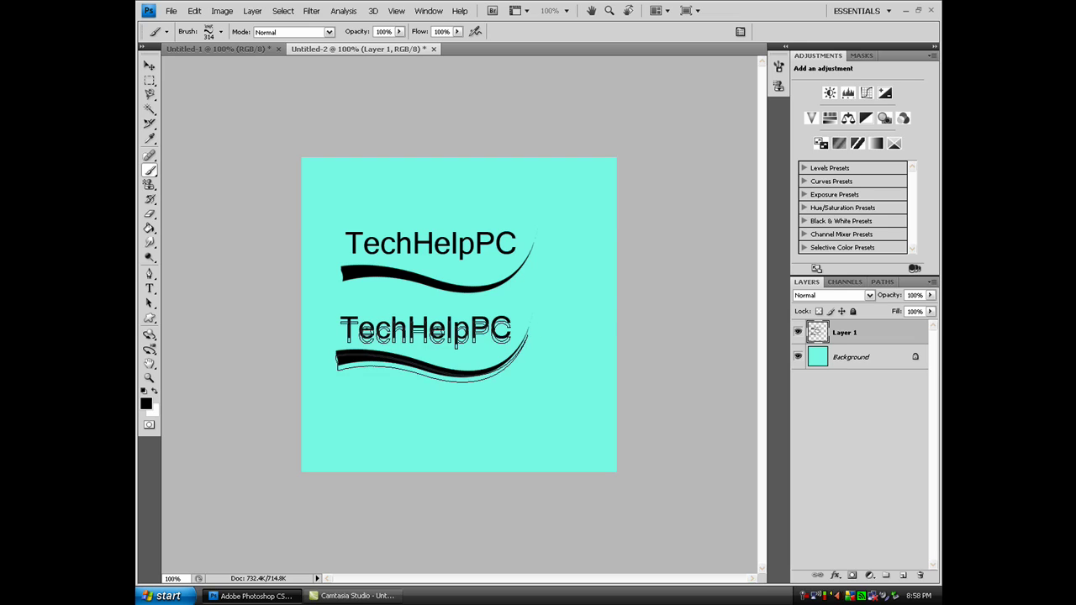
left_click(417, 407)
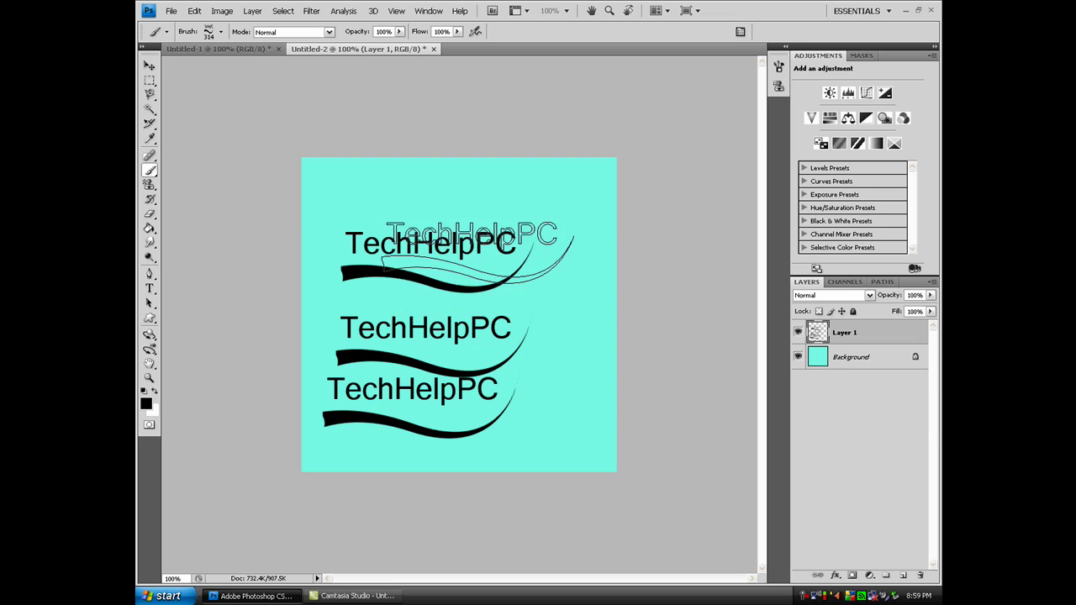
left_click(460, 169)
left_click(444, 201)
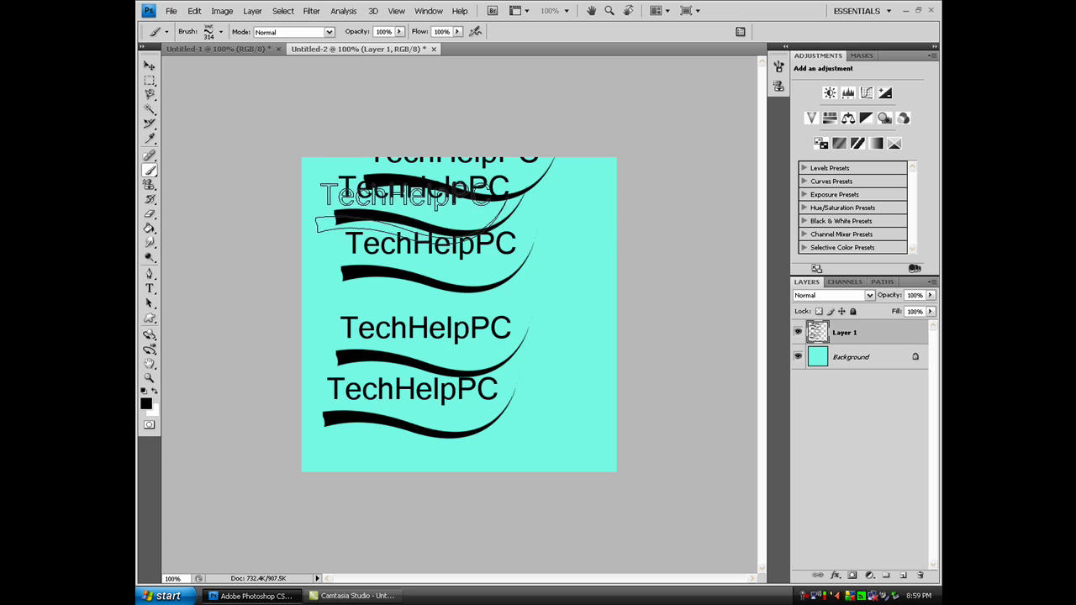
left_click(518, 357)
left_click(550, 430)
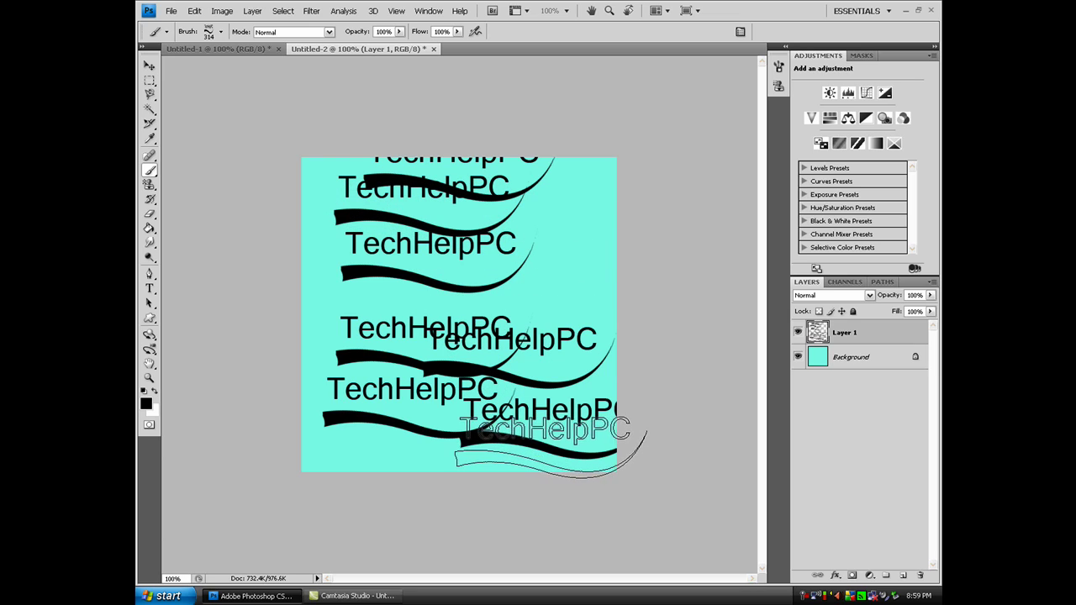